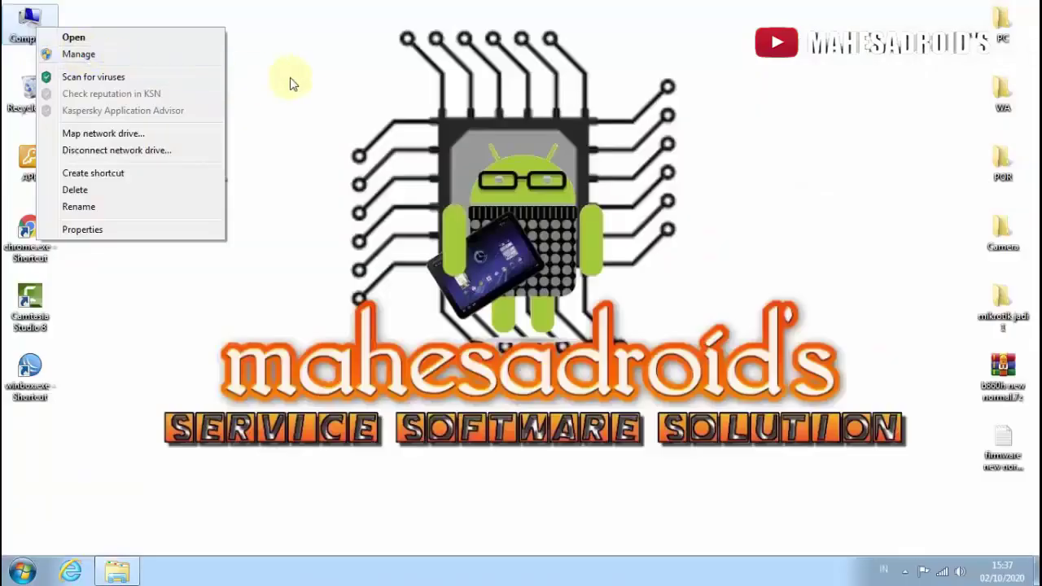
# - Open Computer Management for this computer, close the Explorer window and show Device Manager
pyautogui.click(296, 78)
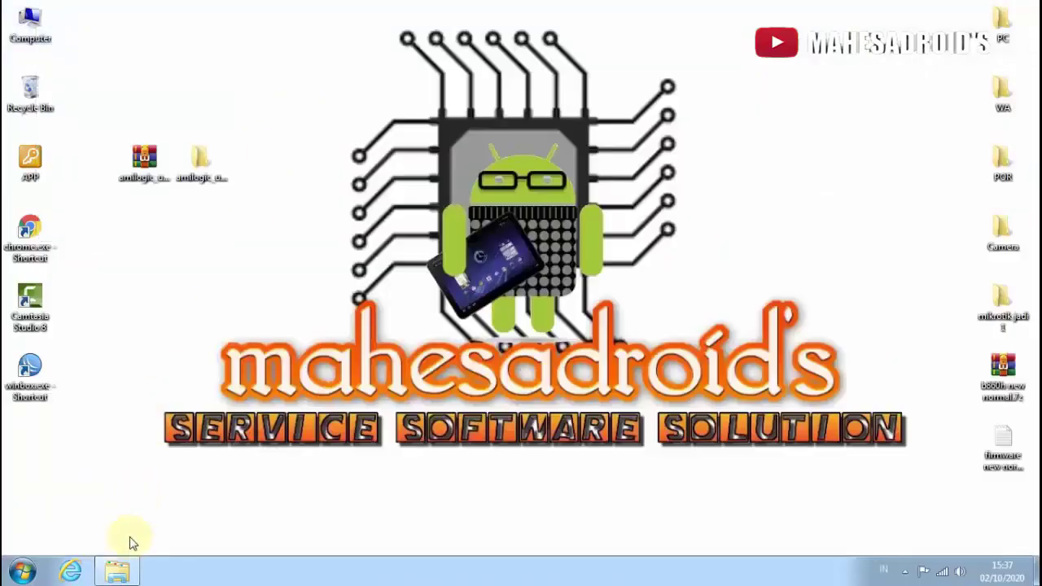
pyautogui.click(119, 568)
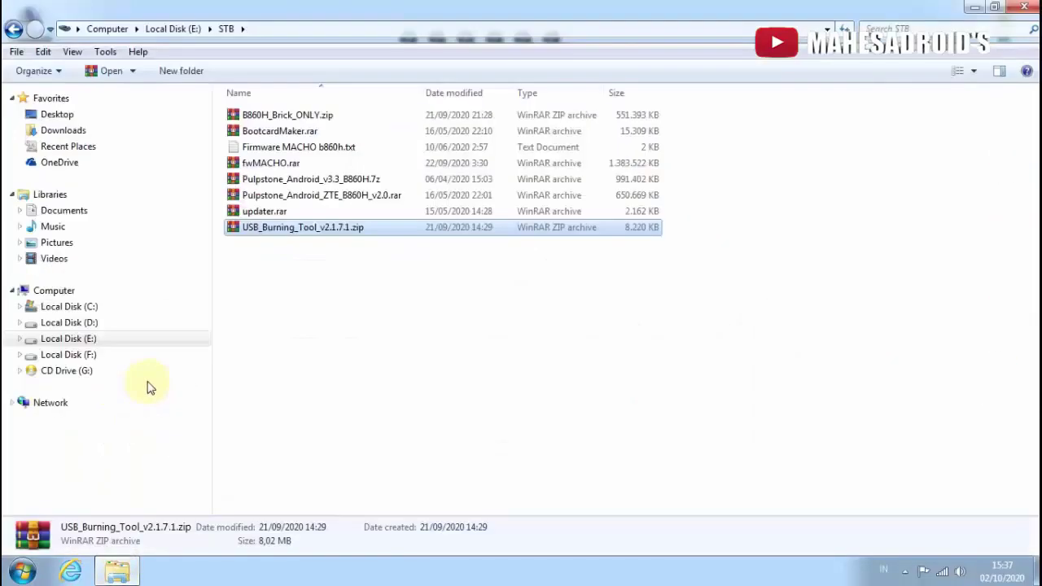
pyautogui.rightClick(60, 294)
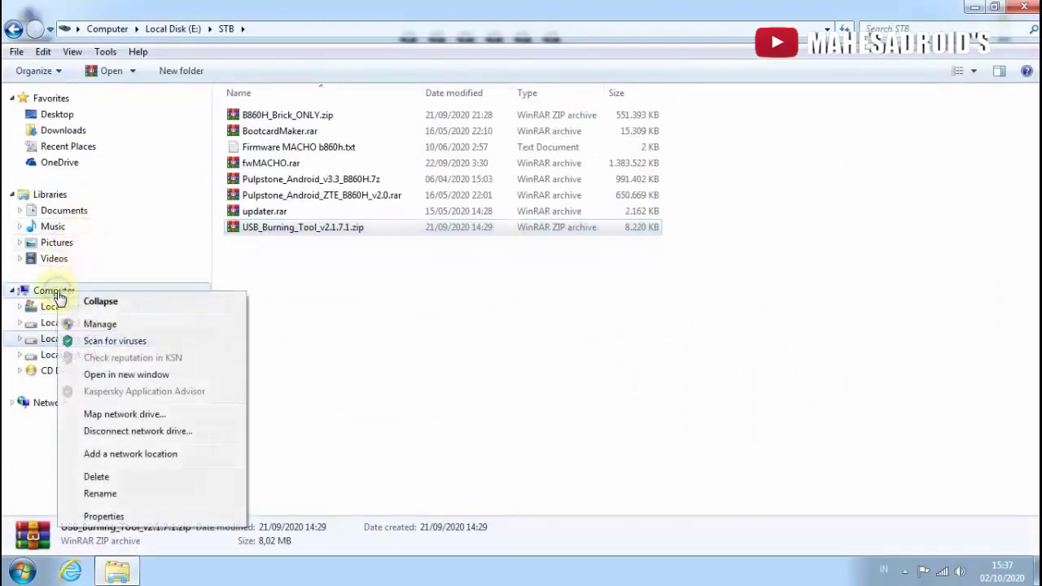
pyautogui.click(101, 325)
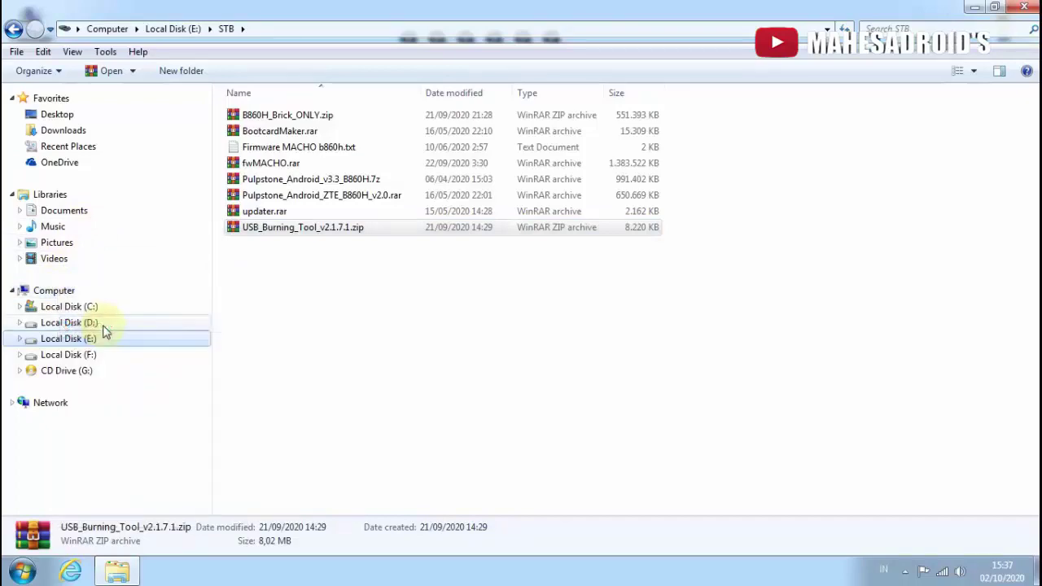
pyautogui.click(1019, 8)
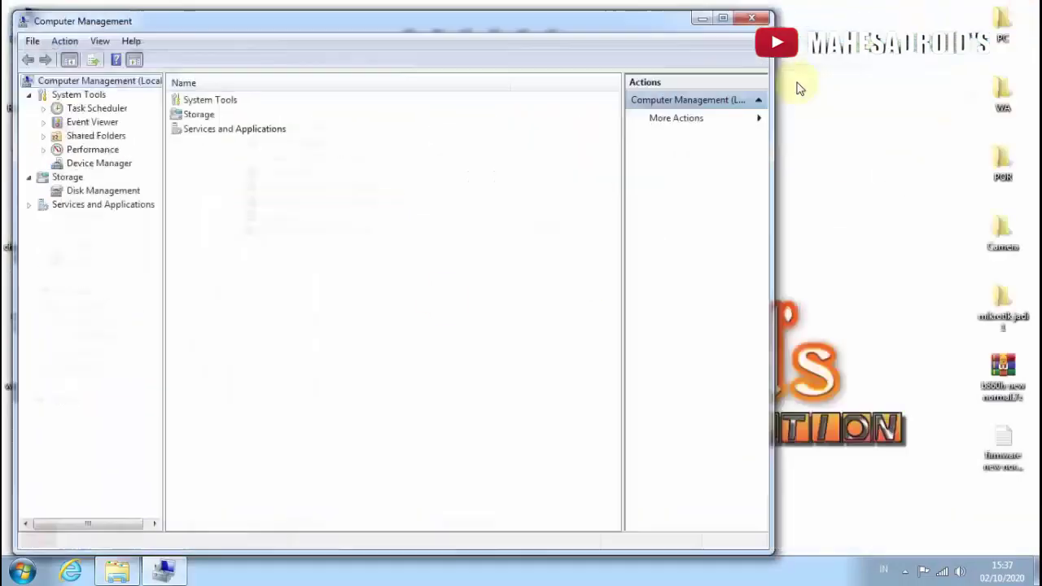
pyautogui.click(77, 165)
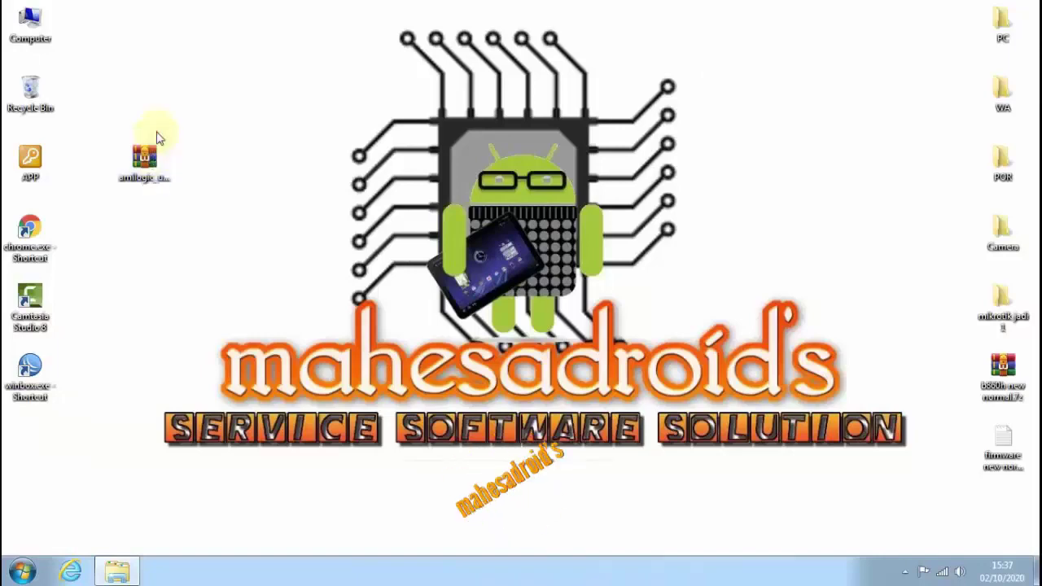
# - Extract the amilogic_usb_drivers archive to its own folder on the desktop and place that folder beside the archive
pyautogui.rightClick(149, 163)
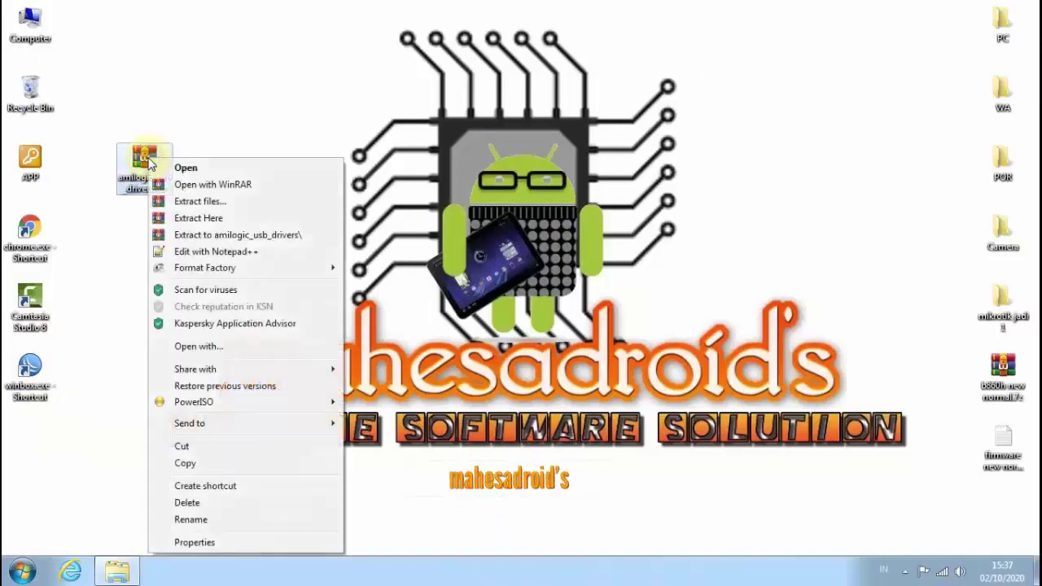
pyautogui.click(201, 202)
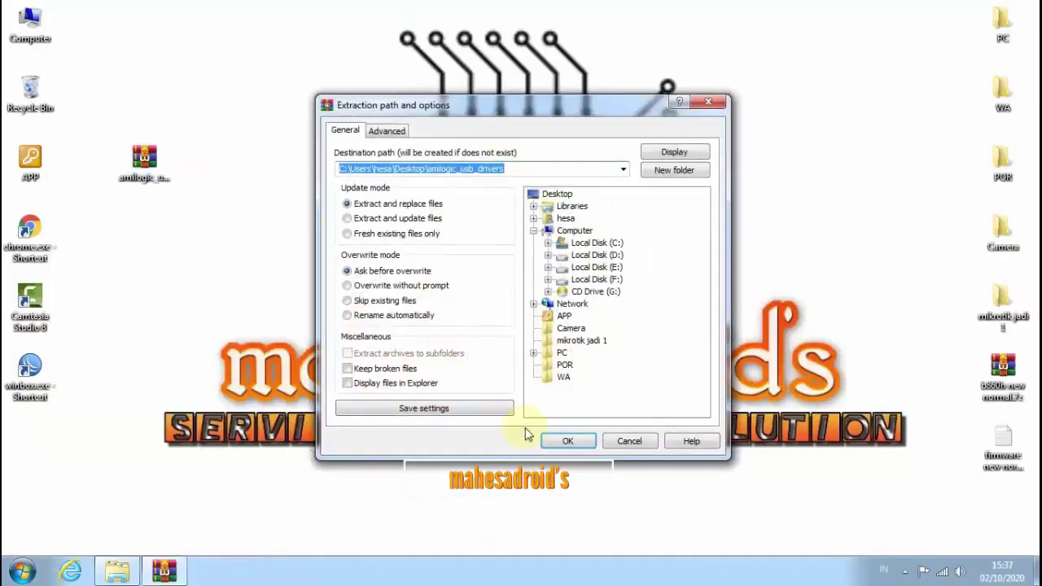
pyautogui.click(547, 440)
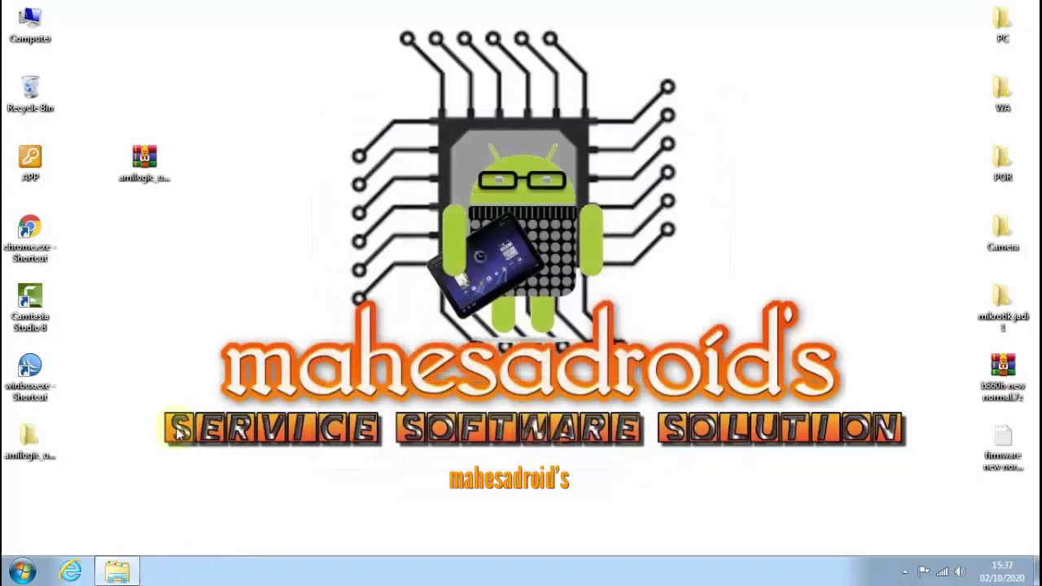
pyautogui.moveTo(31, 440); pyautogui.dragTo(217, 167)
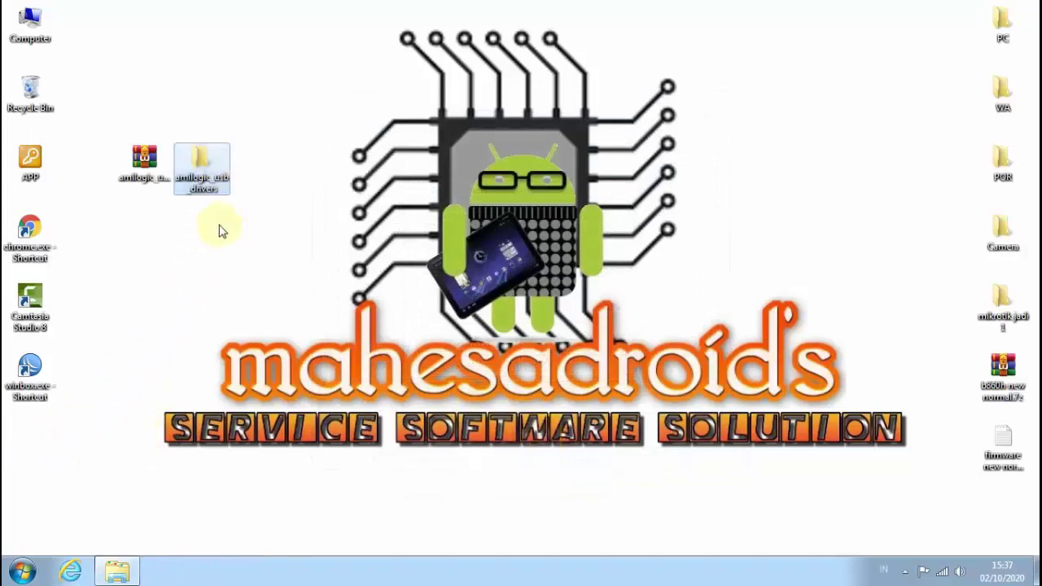
# - Examine the contents of the amilogic_usb_drivers folder and its WorldCup_Device.inf file, closing both windows
pyautogui.doubleClick(205, 163)
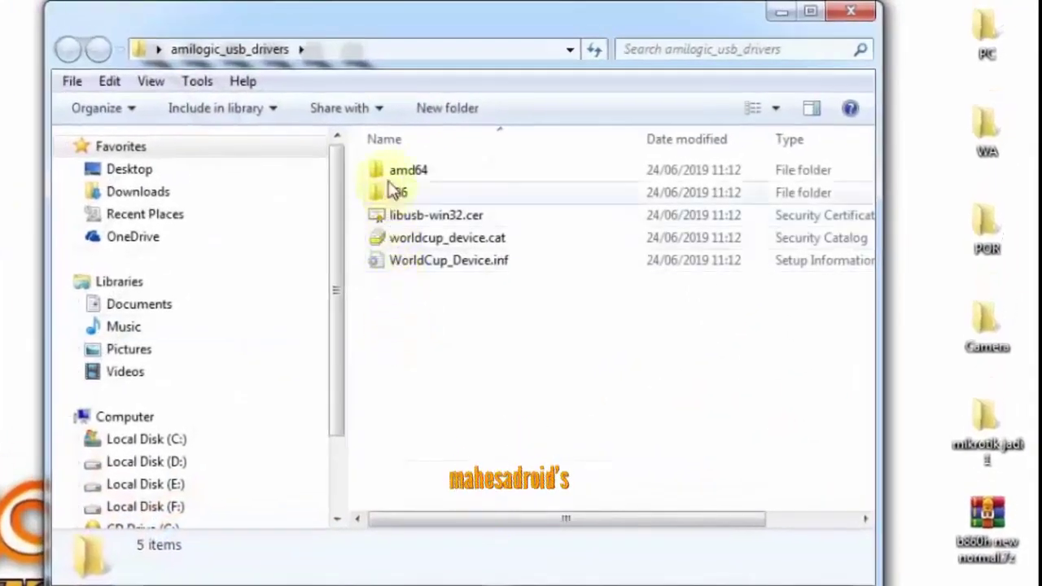
pyautogui.click(382, 265)
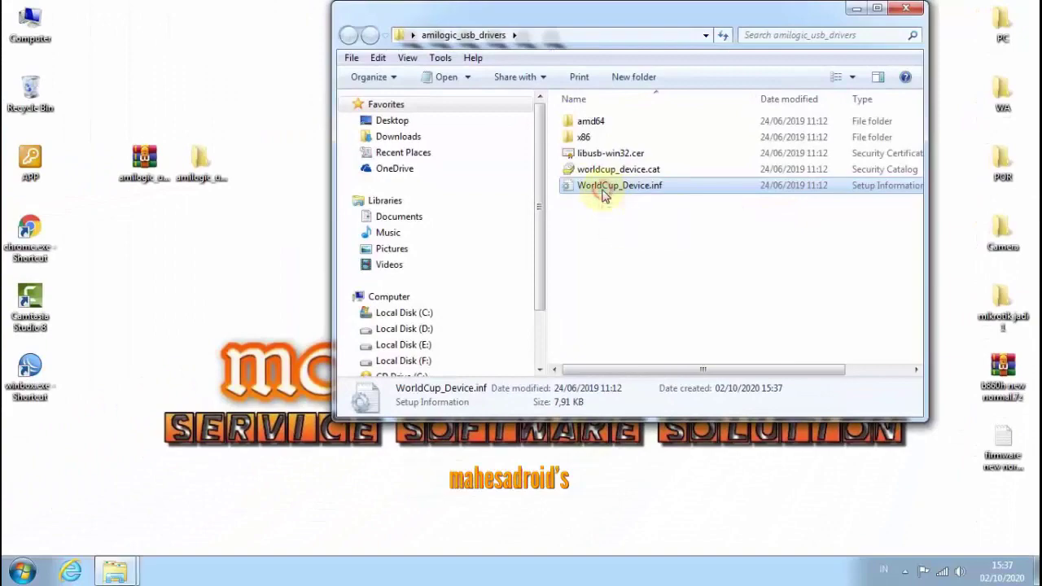
pyautogui.doubleClick(604, 195)
pyautogui.moveTo(366, 288); pyautogui.dragTo(386, 140)
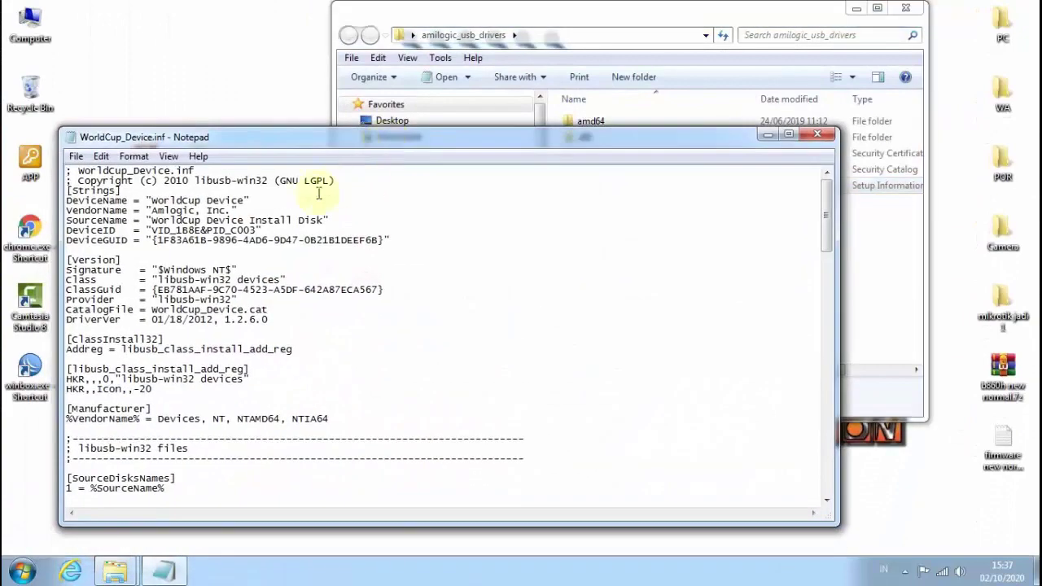
pyautogui.click(818, 136)
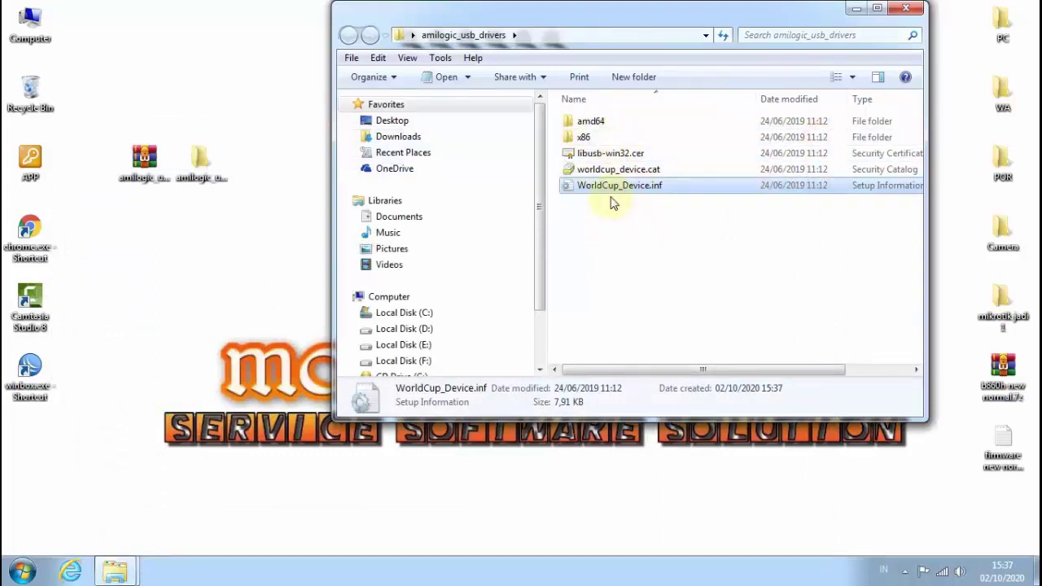
pyautogui.click(907, 11)
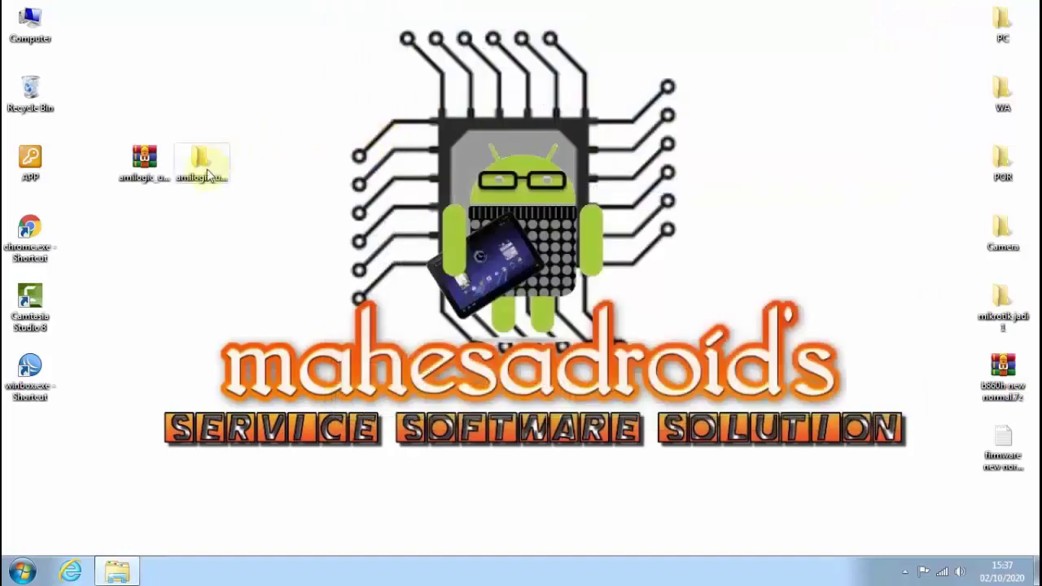
# - Open Computer Management for this computer from Explorer and close the Explorer window behind it
pyautogui.rightClick(36, 31)
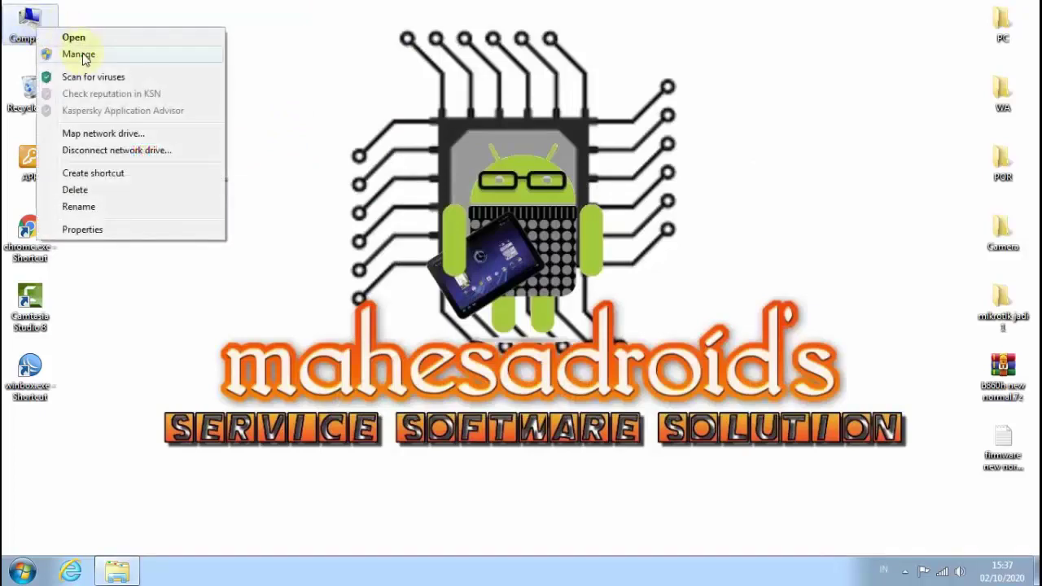
pyautogui.click(297, 77)
pyautogui.click(122, 567)
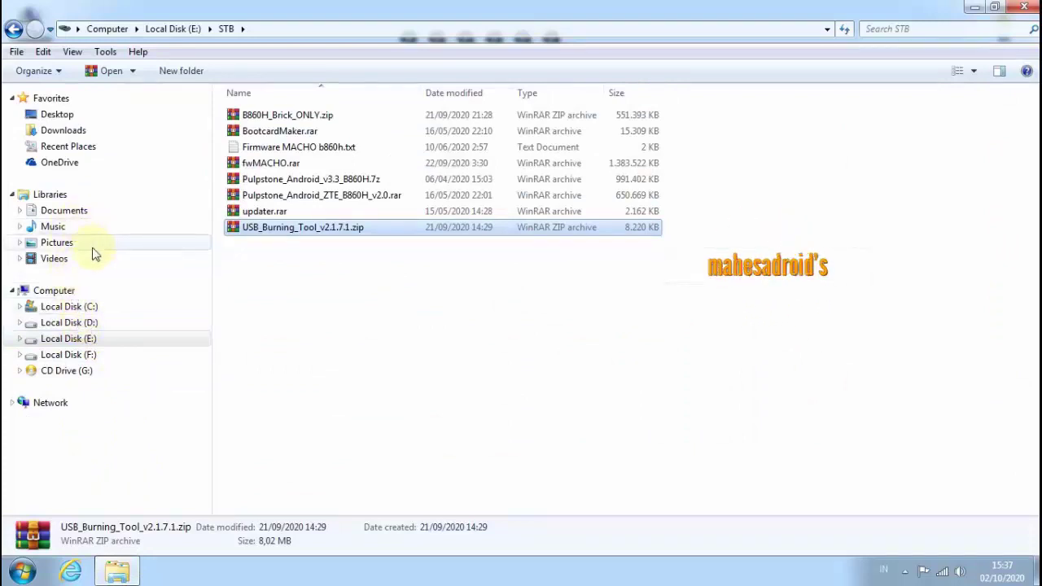
pyautogui.rightClick(59, 295)
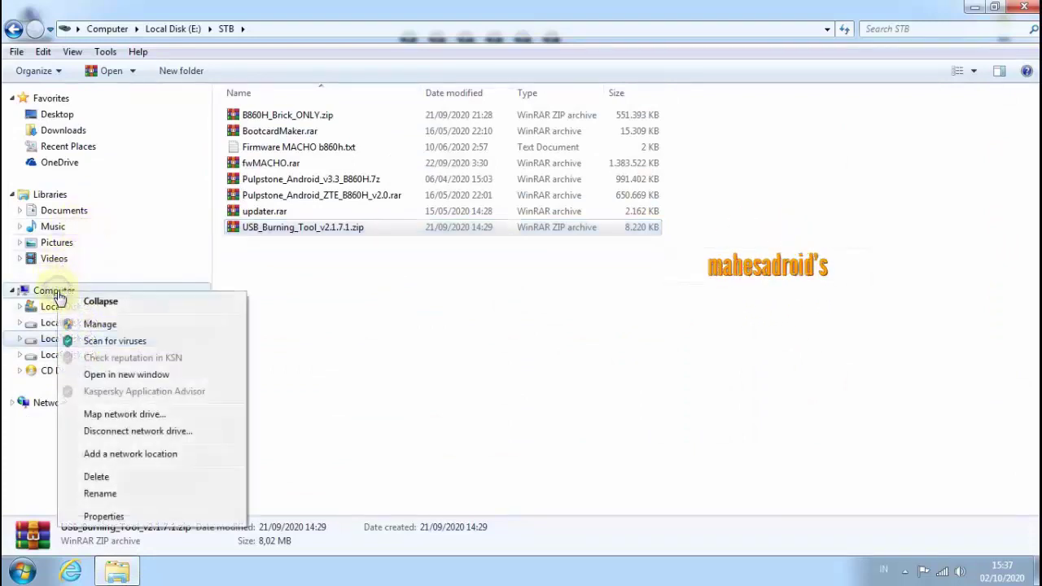
pyautogui.click(100, 324)
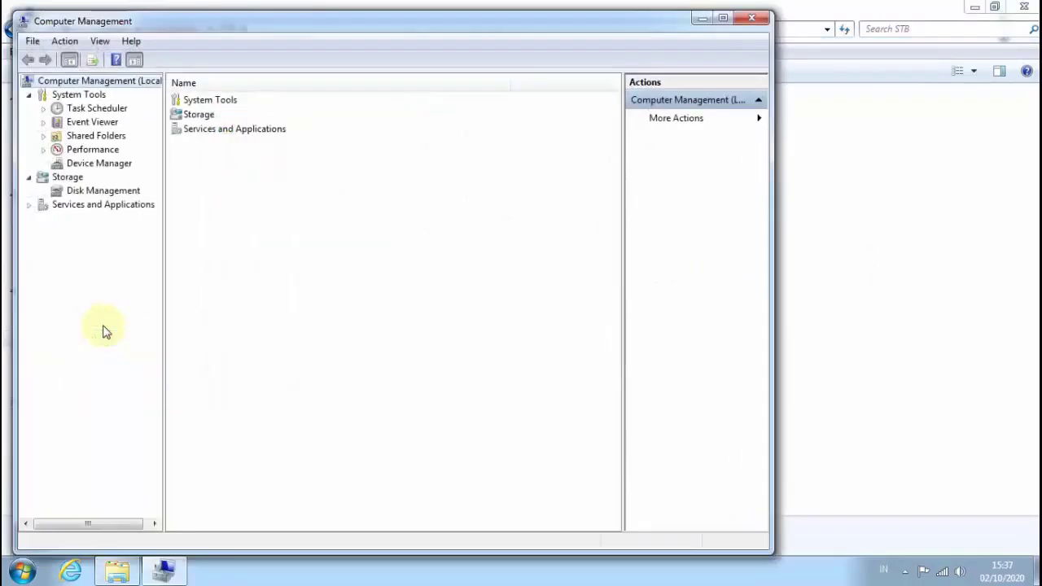
pyautogui.click(1019, 8)
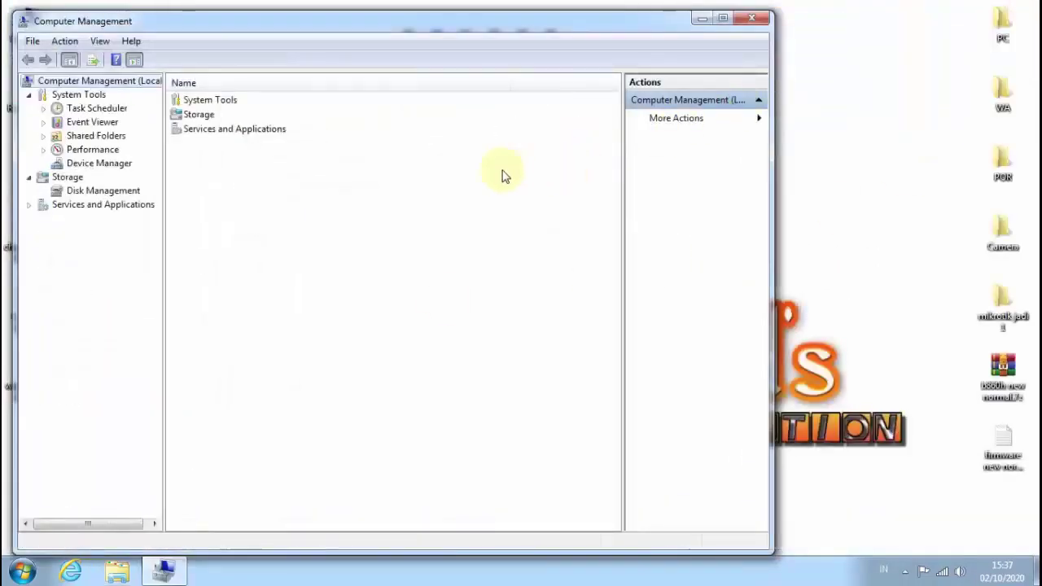
# - Show Device Manager and scan for hardware changes
pyautogui.click(77, 167)
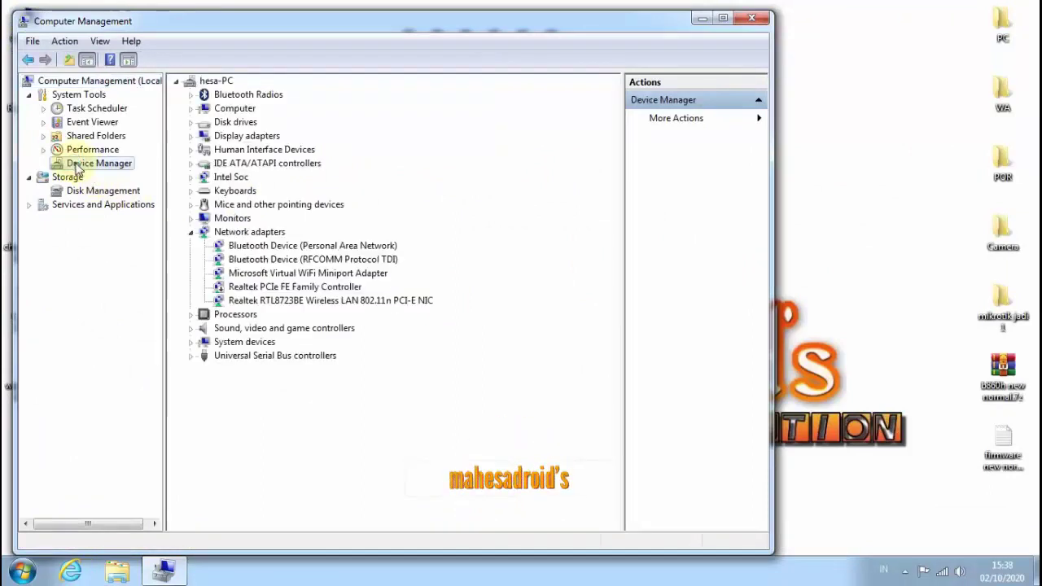
pyautogui.rightClick(270, 207)
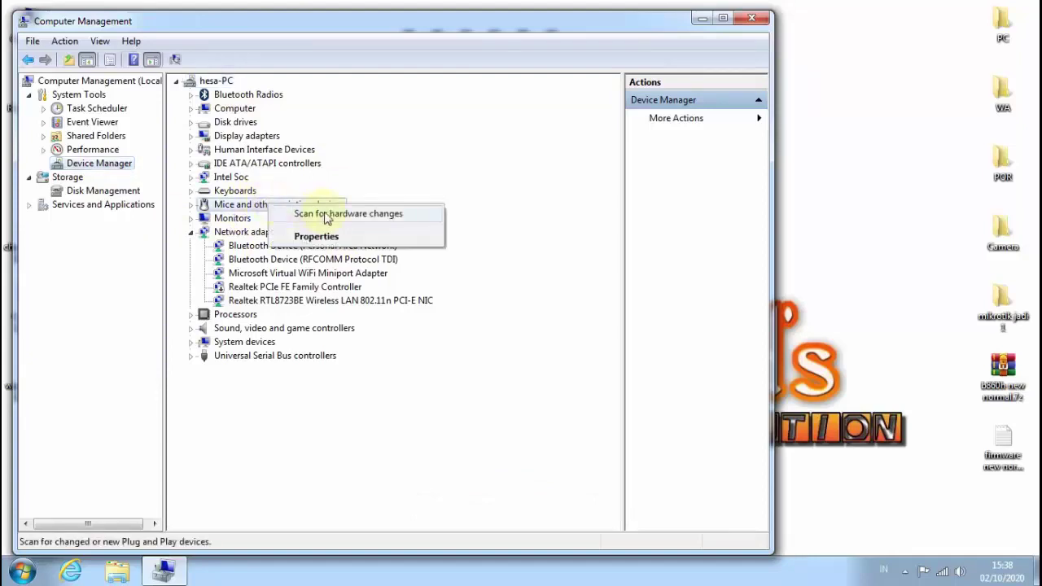
pyautogui.click(326, 216)
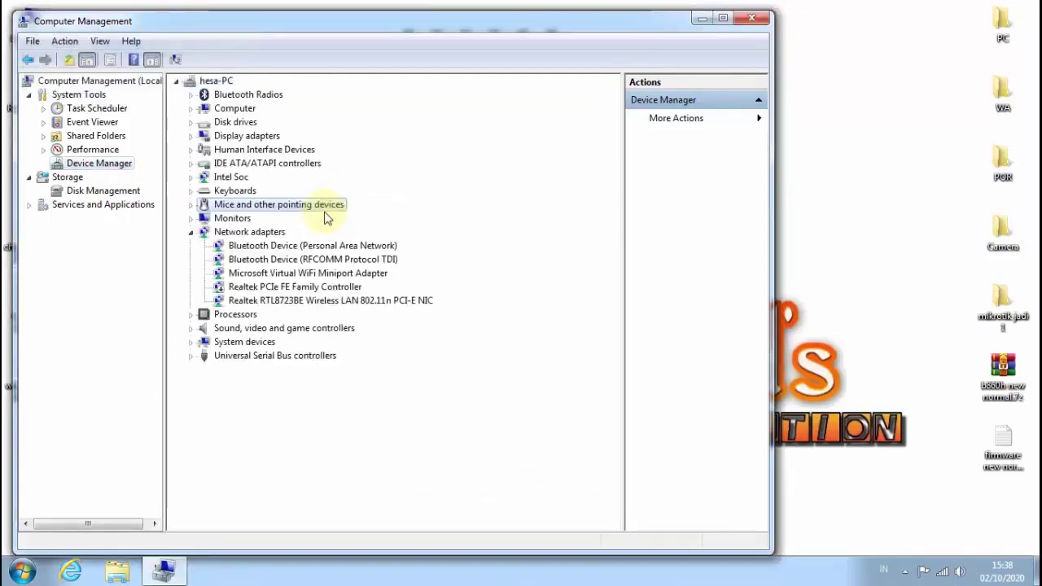
# - Start adding legacy hardware, choosing to install it manually from a list, and proceed to the driver selection
pyautogui.click(66, 42)
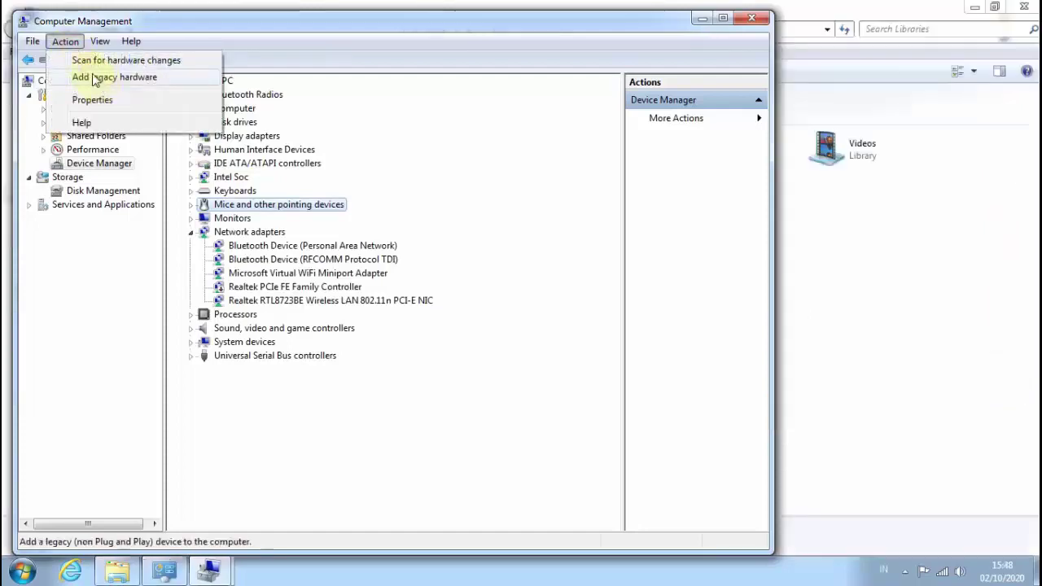
pyautogui.click(93, 77)
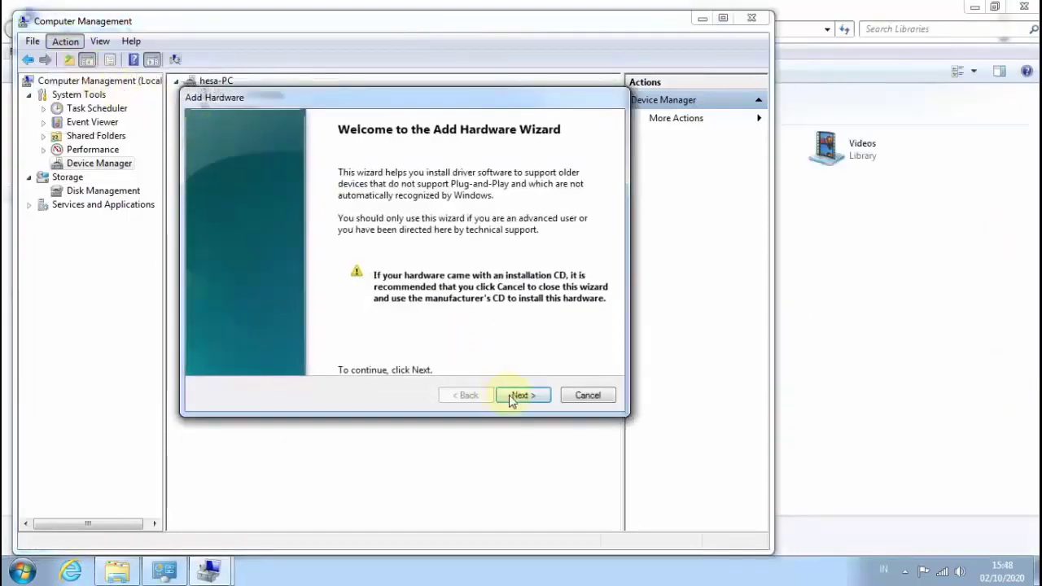
pyautogui.click(511, 397)
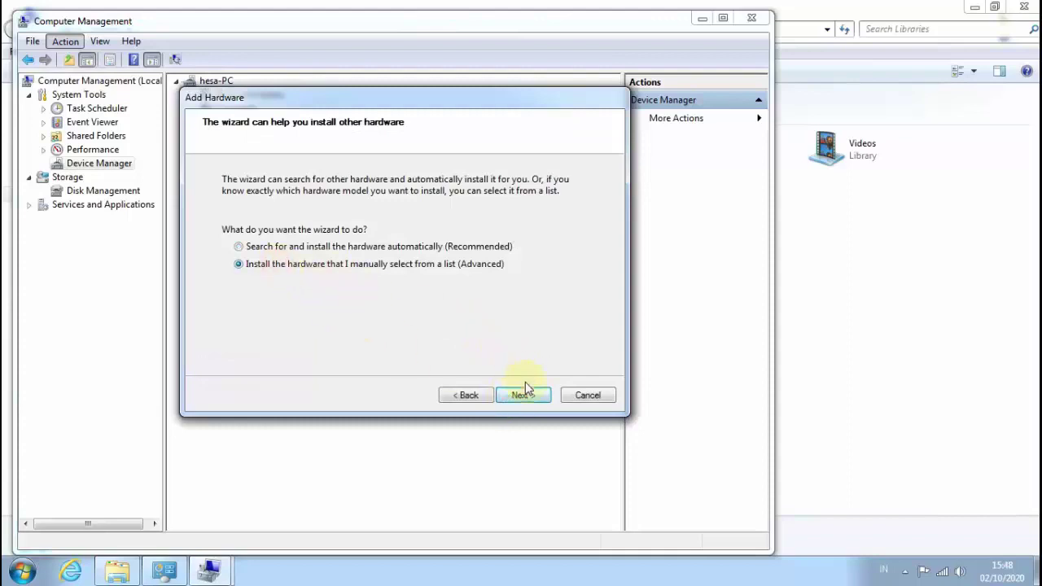
pyautogui.click(529, 394)
pyautogui.click(521, 396)
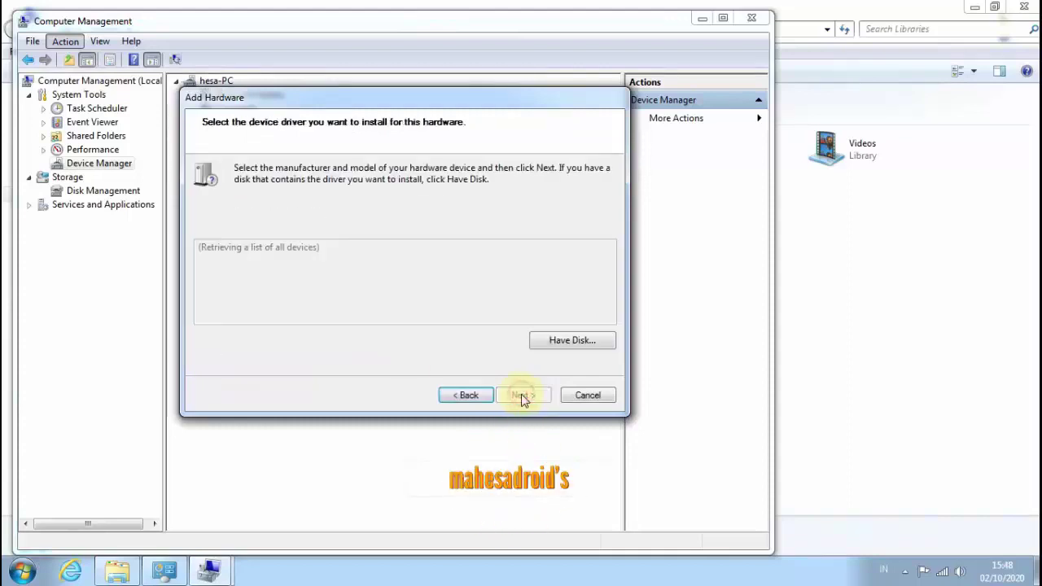
# - Choose to install the driver from disk and browse to WorldCup_Device.inf in the desktop's amilogic_usb_drivers folder
pyautogui.click(561, 342)
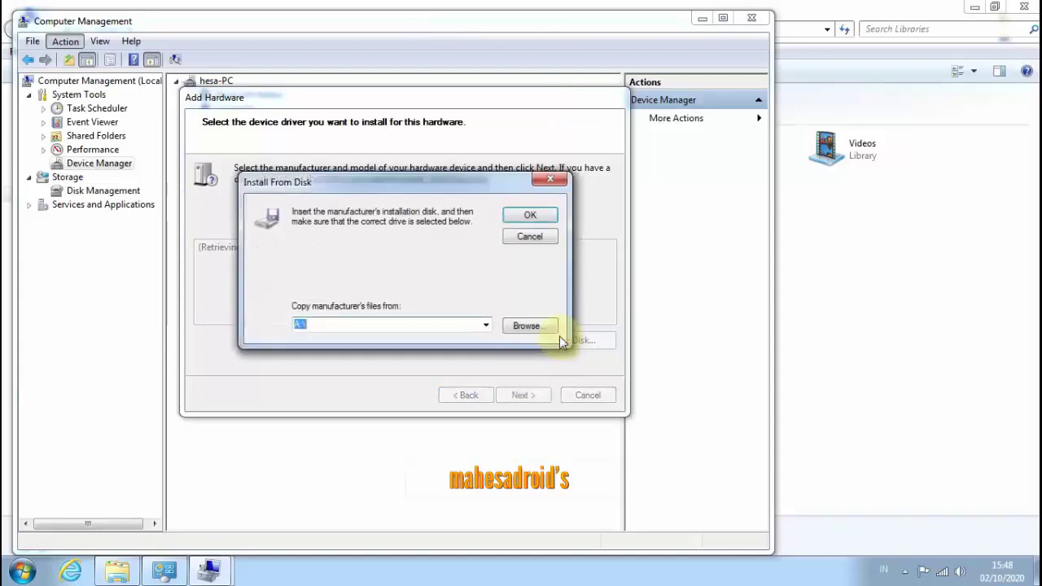
pyautogui.click(525, 325)
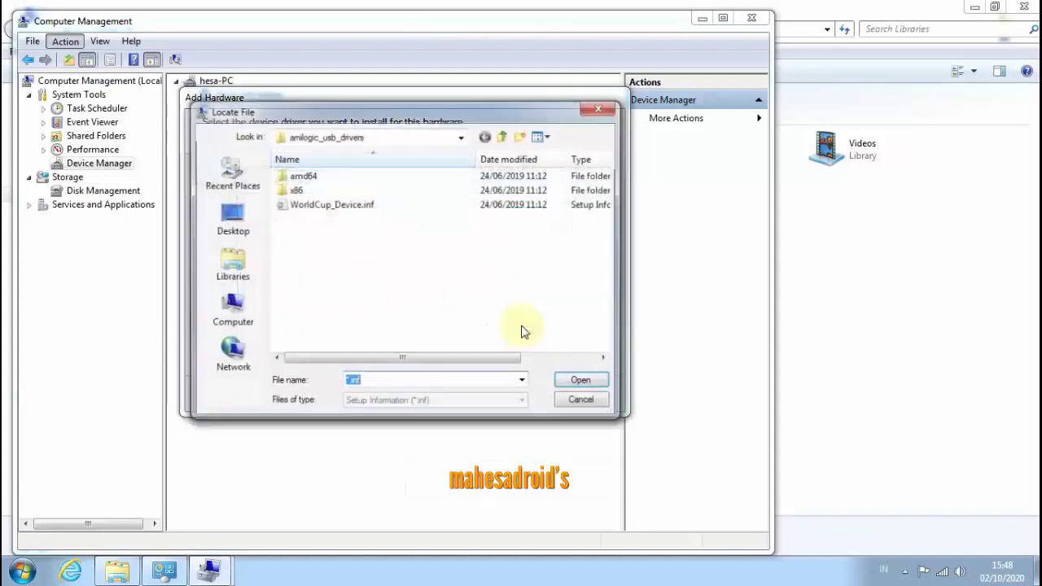
pyautogui.click(230, 218)
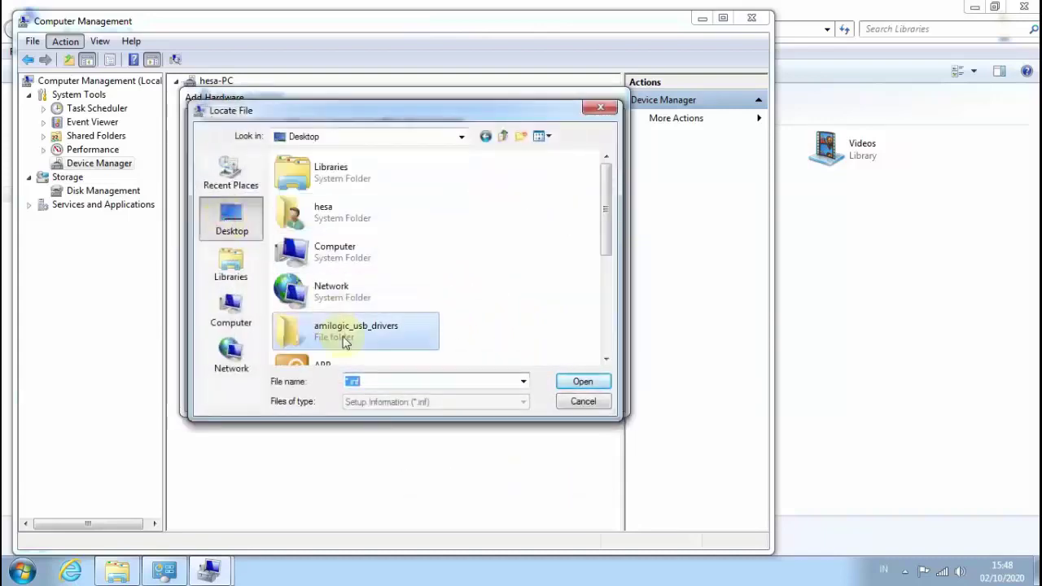
pyautogui.doubleClick(346, 340)
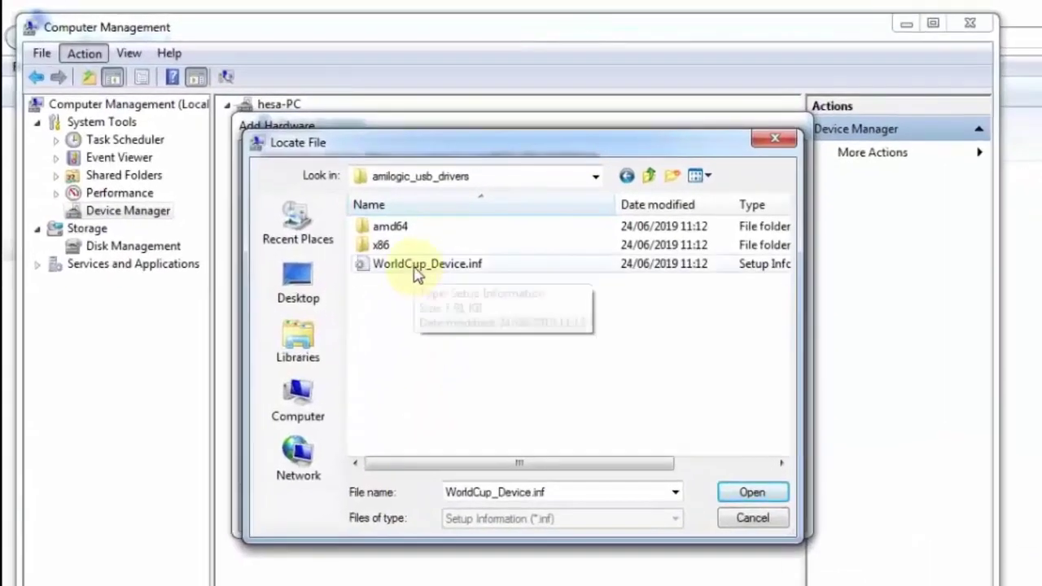
pyautogui.click(350, 222)
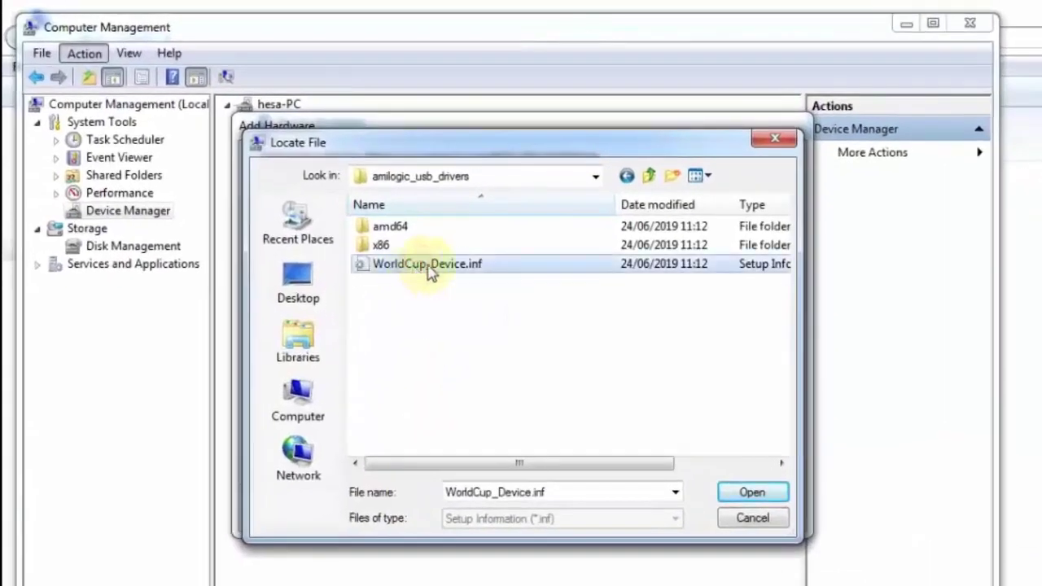
# - Look inside the amd64 and x86 subfolders for setup information files, returning to amilogic_usb_drivers each time
pyautogui.doubleClick(386, 229)
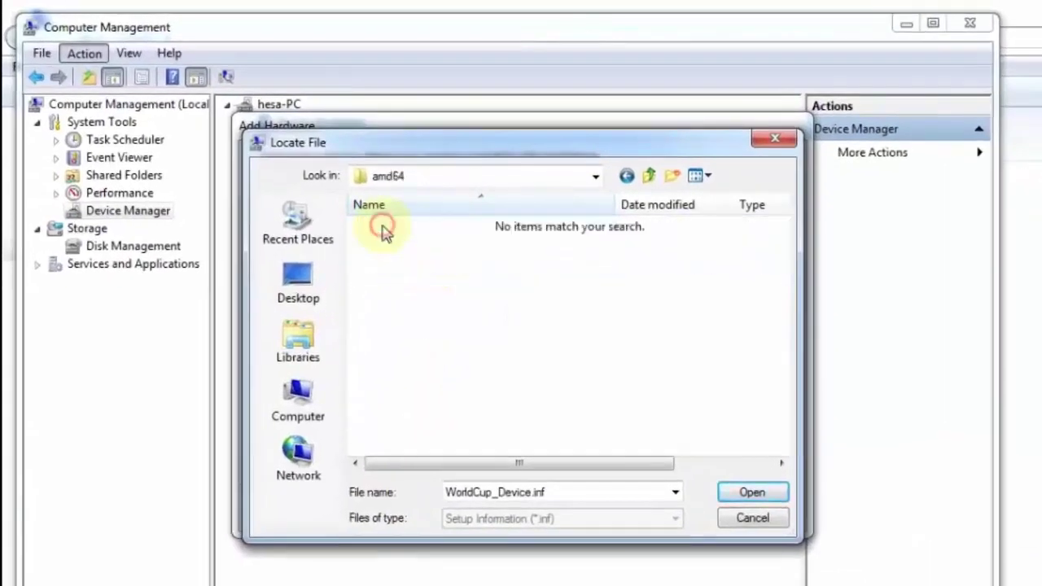
pyautogui.click(648, 177)
pyautogui.doubleClick(400, 246)
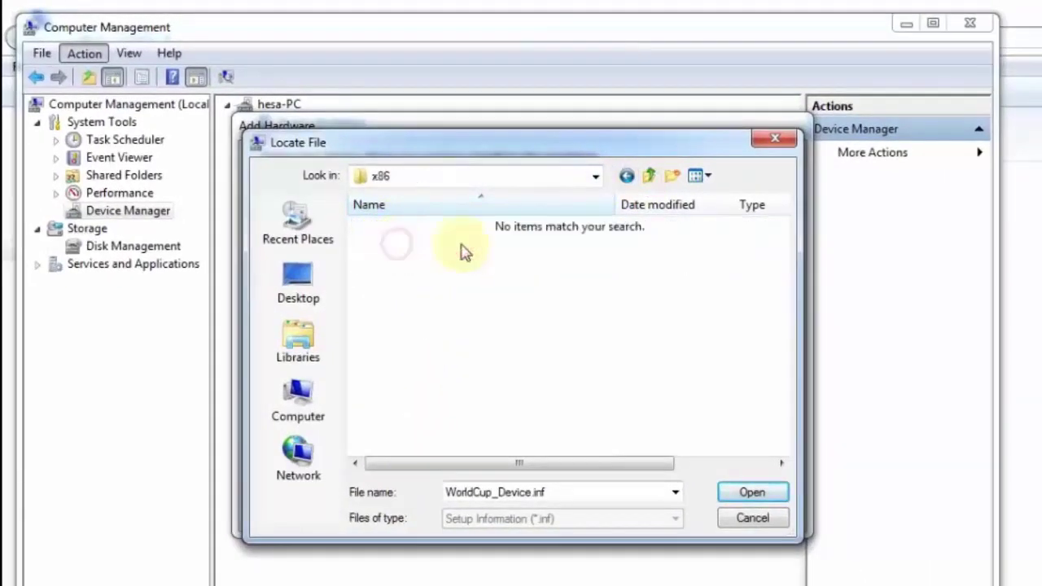
pyautogui.click(649, 175)
# - Load WorldCup_Device.inf from the amilogic_usb_drivers folder as the install-from-disk source
pyautogui.click(365, 263)
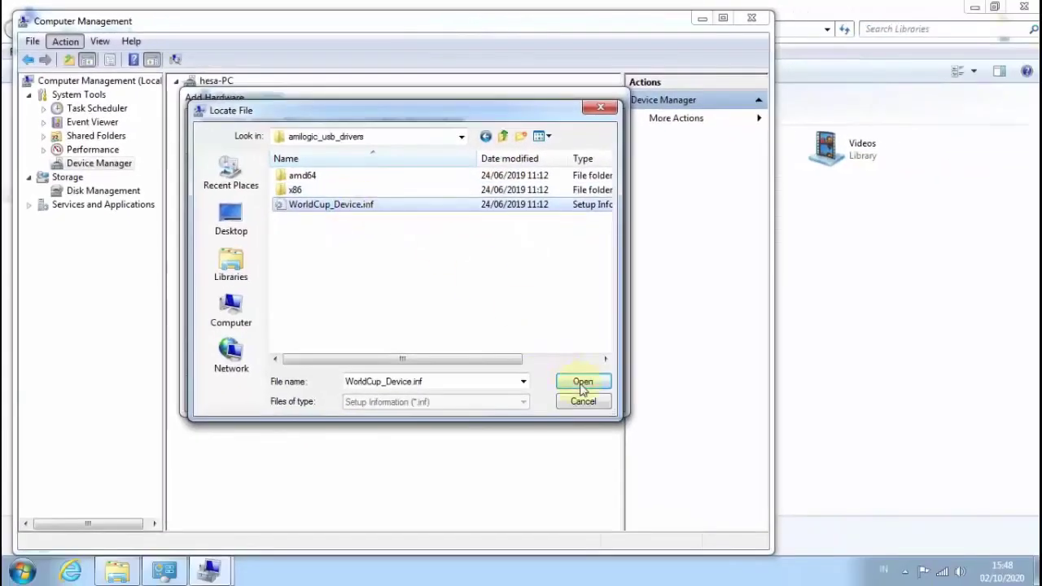
pyautogui.click(582, 382)
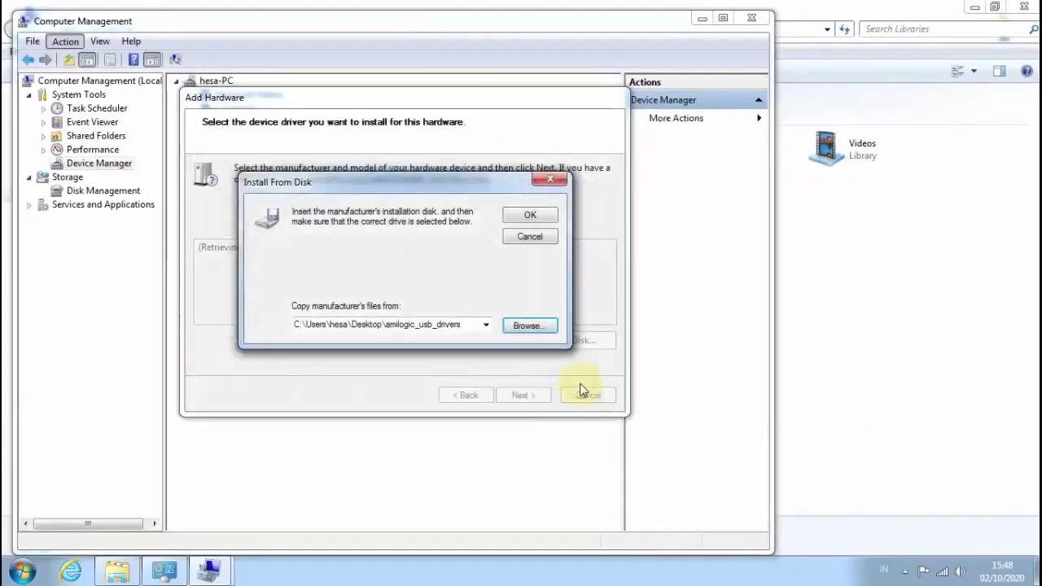
pyautogui.click(531, 213)
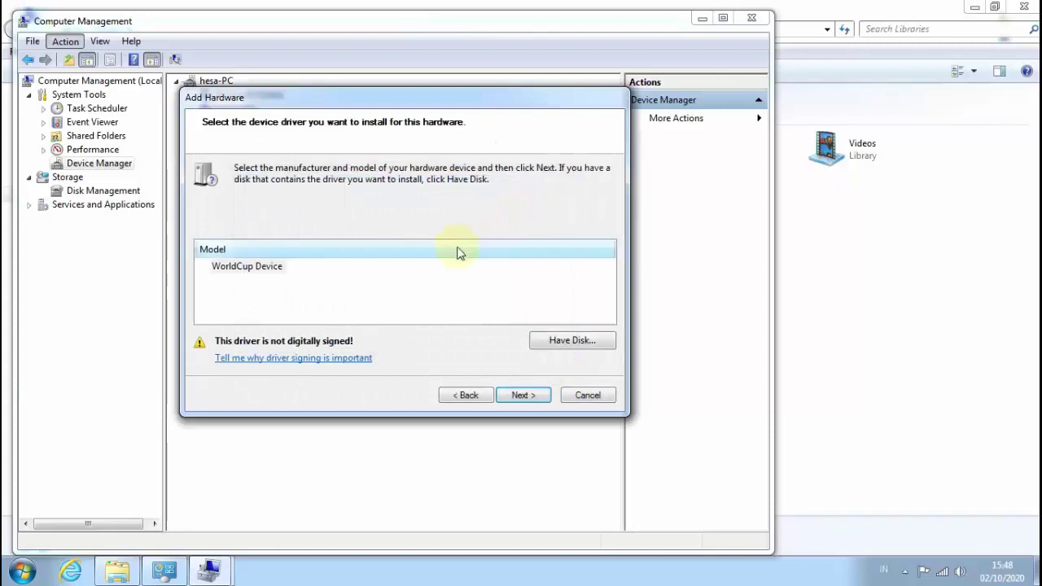
# - Select the WorldCup Device model, install its driver and finish the Add Hardware wizard
pyautogui.click(250, 272)
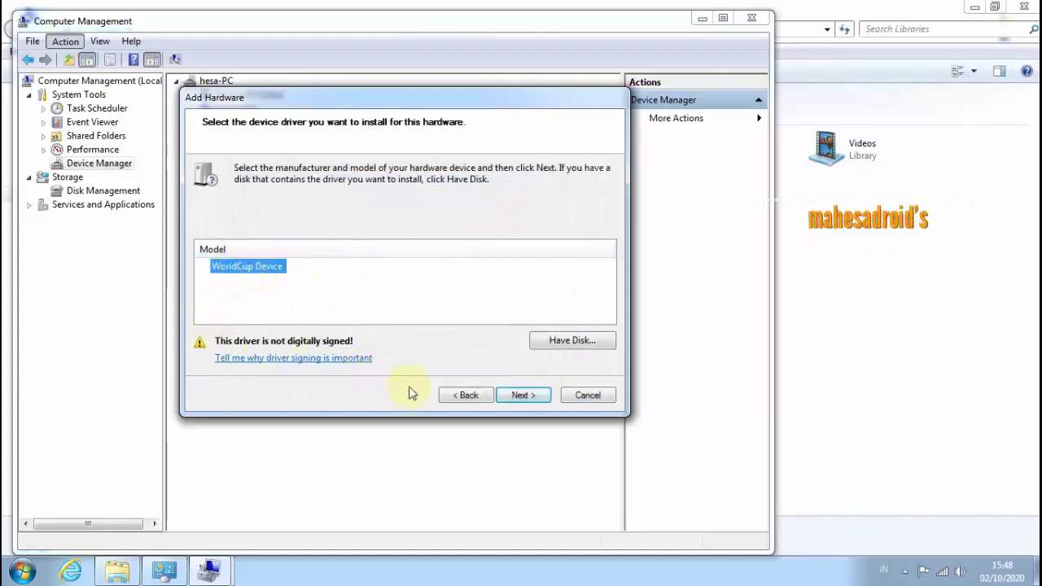
pyautogui.click(525, 396)
pyautogui.click(525, 396)
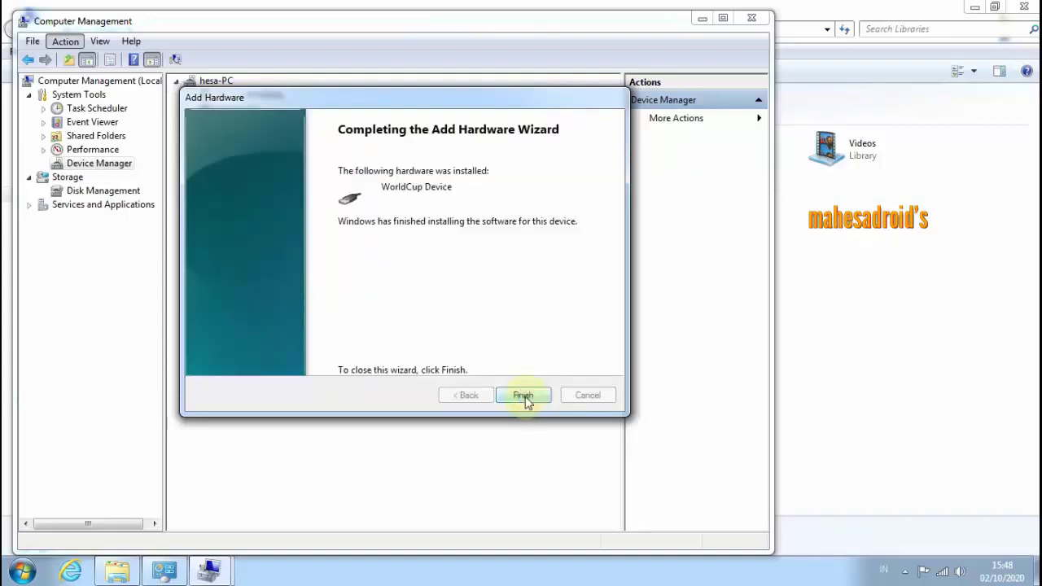
pyautogui.click(523, 396)
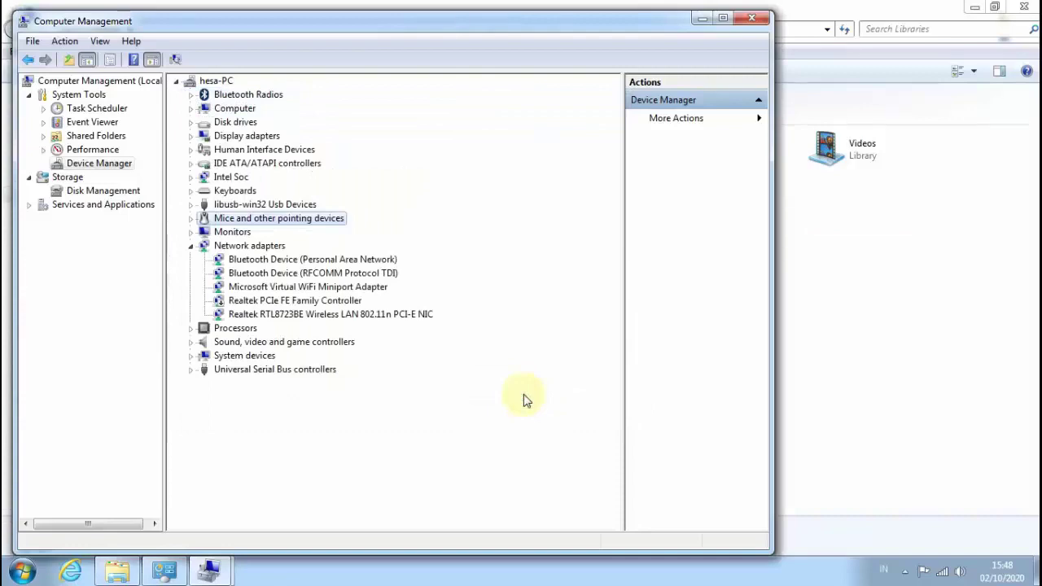
# - Minimise Computer Management and close the Libraries window
pyautogui.click(695, 19)
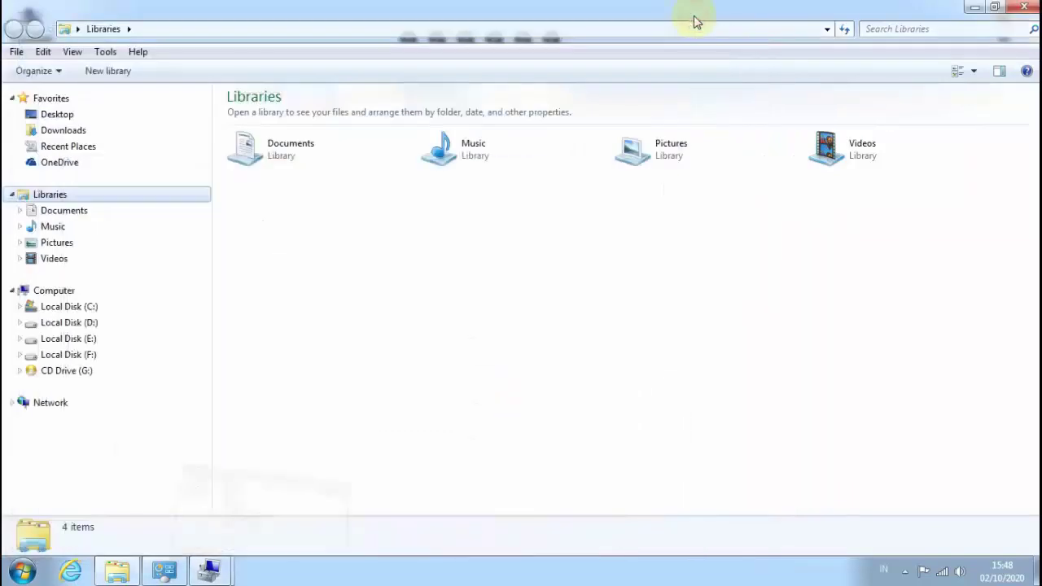
pyautogui.click(1022, 8)
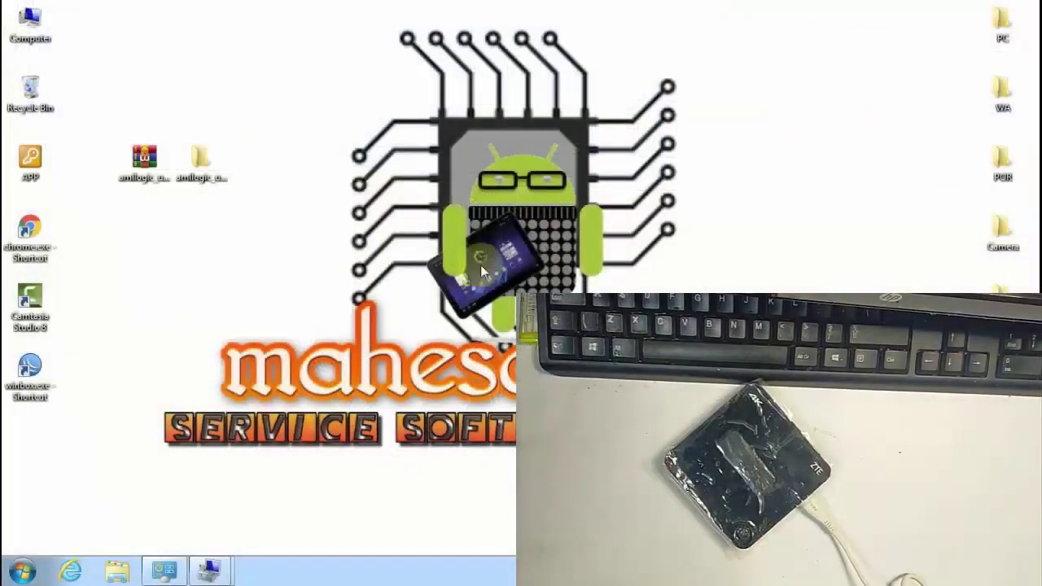
# - Restore Computer Management and expand libusb-win32 Usb Devices to check the WorldCup Device entry
pyautogui.moveTo(163, 569)
pyautogui.click(248, 494)
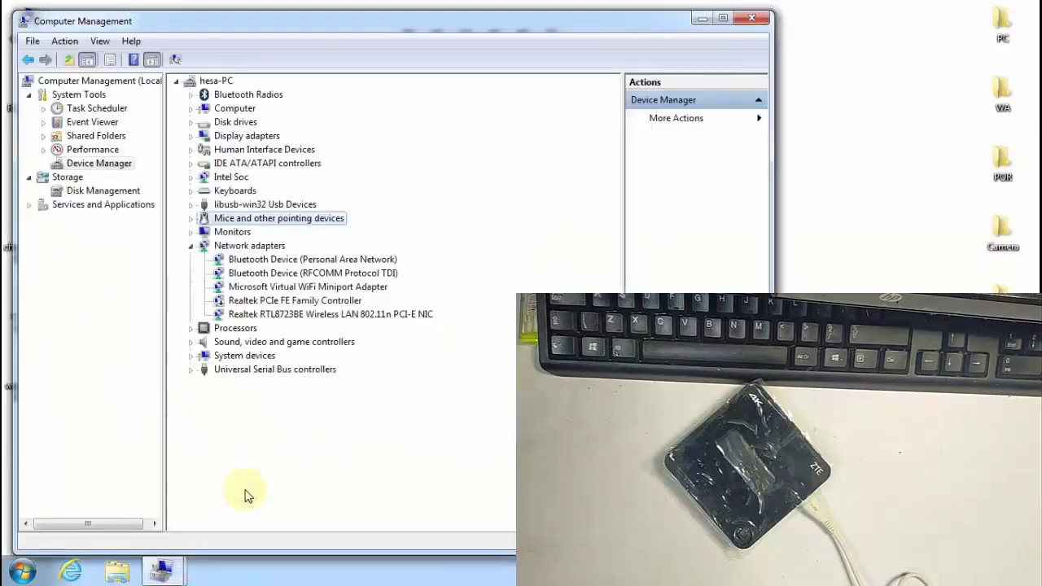
pyautogui.click(256, 204)
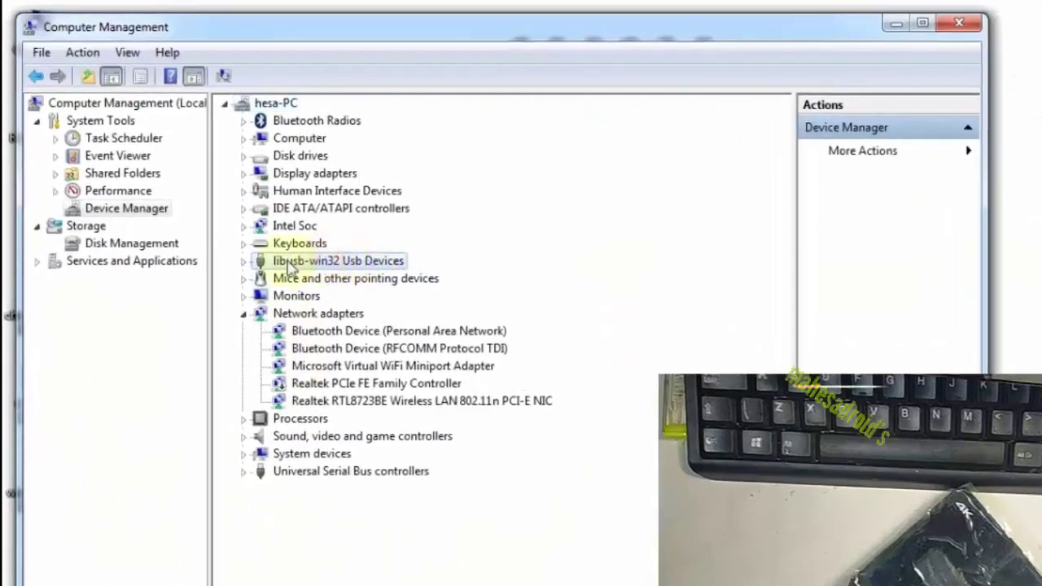
pyautogui.click(190, 204)
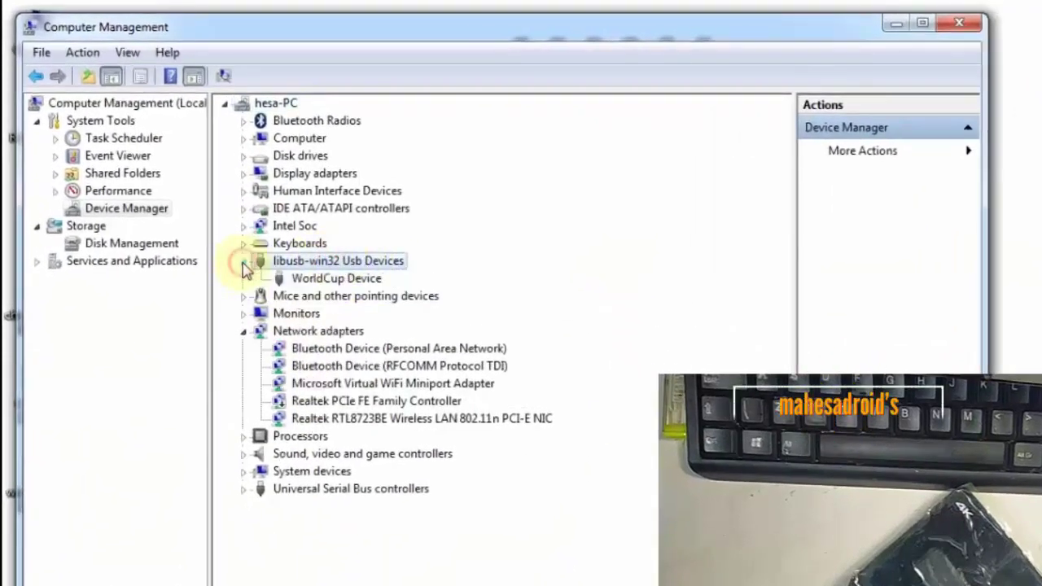
pyautogui.click(346, 280)
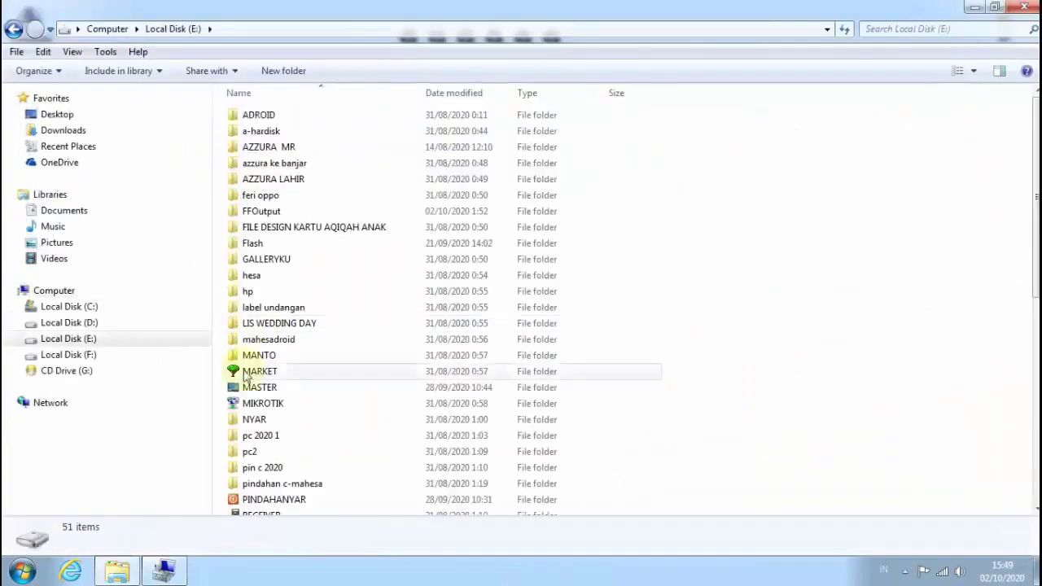
# - Copy the USB Burning Tool archive from Local Disk (E:) to the desktop and place it below the amilogic archive
pyautogui.scroll(-3, 246, 376)
pyautogui.doubleClick(251, 409)
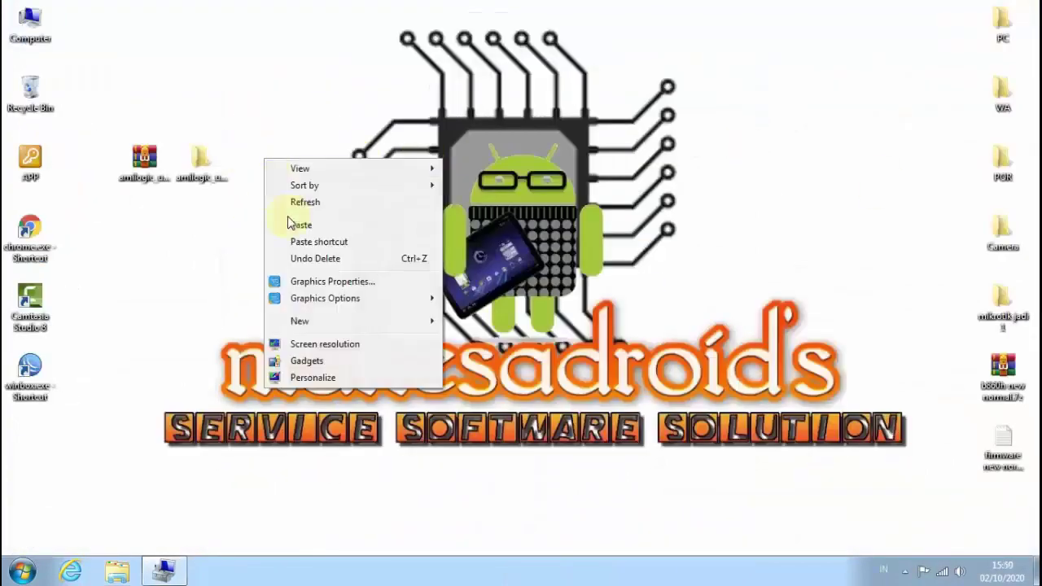
pyautogui.click(300, 225)
pyautogui.moveTo(257, 99); pyautogui.dragTo(144, 236)
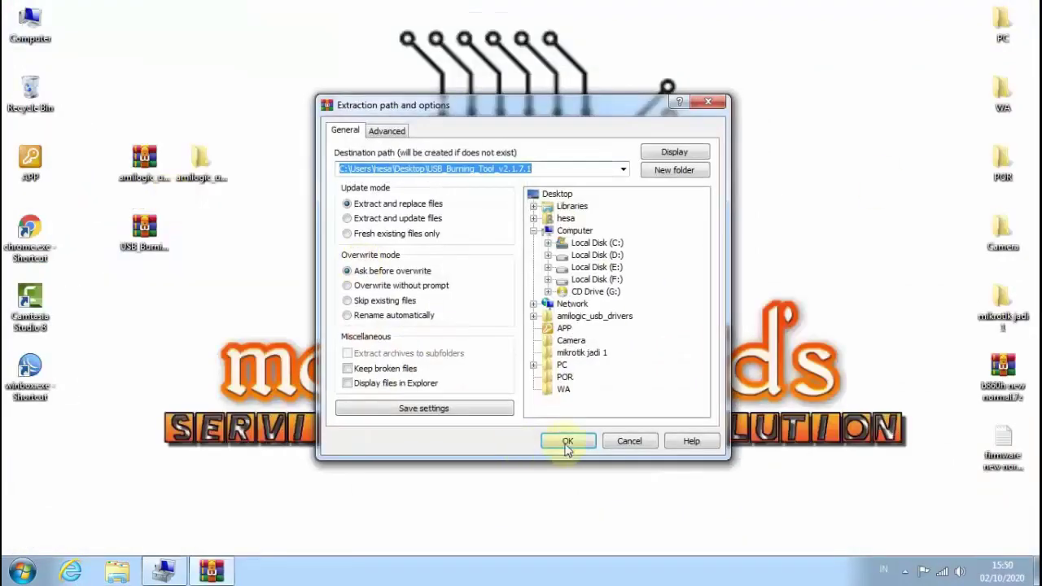
# - Extract the archive to a desktop folder named USB_Burning_Tool_v2.1.7.1 and place that folder beside the archive
pyautogui.click(567, 442)
pyautogui.moveTo(22, 444); pyautogui.dragTo(201, 242)
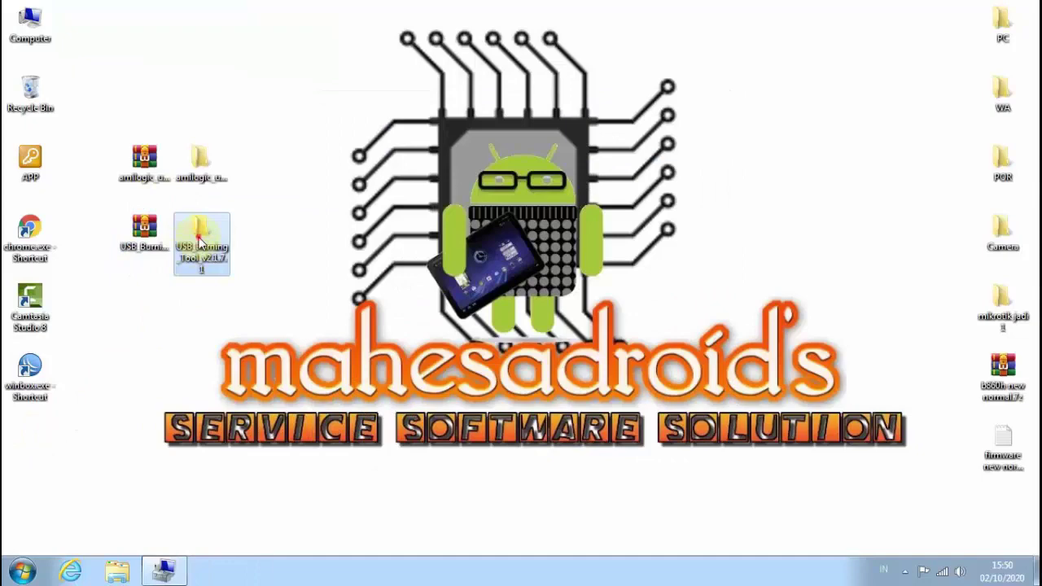
# - Run setup_v2.1.7.1.exe from the extracted folder and start installing USB_Burning_Tool in English with a desktop icon
pyautogui.doubleClick(201, 243)
pyautogui.click(257, 122)
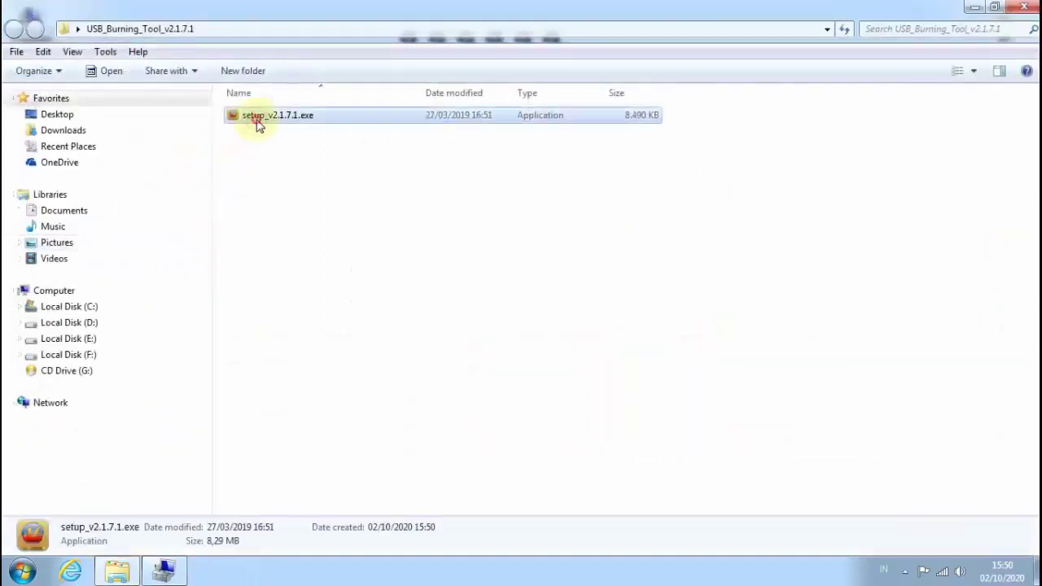
pyautogui.doubleClick(257, 122)
pyautogui.click(533, 322)
pyautogui.click(606, 408)
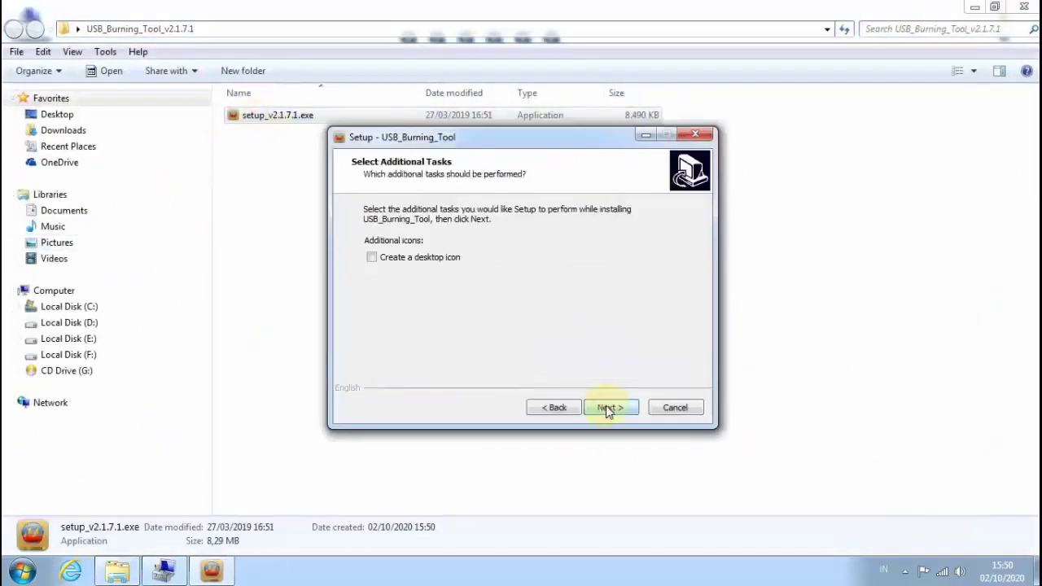
pyautogui.click(608, 408)
pyautogui.click(610, 408)
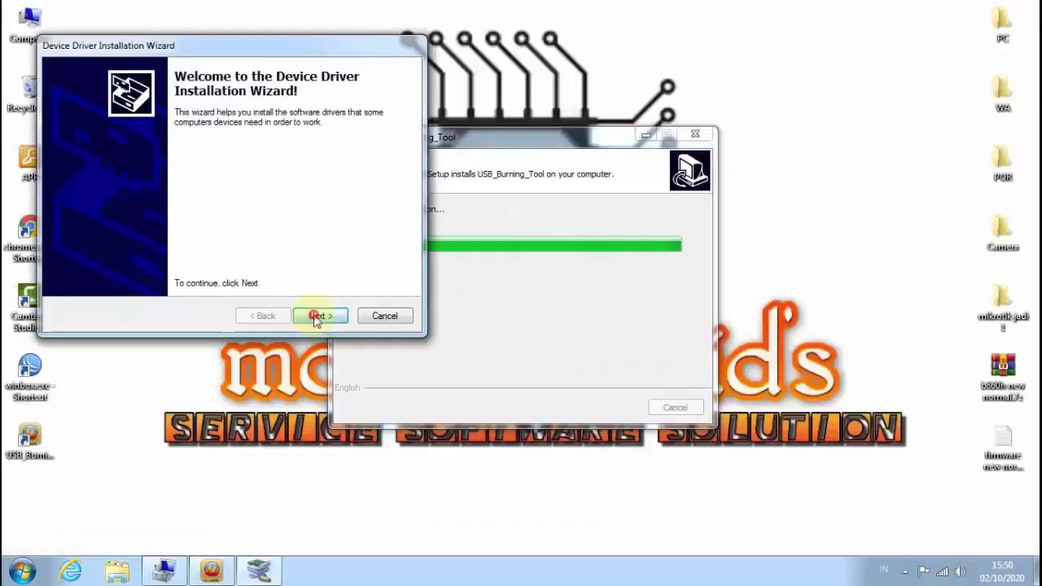
# - Install the bundled libusb-win32 WorldCup driver and finish both the driver wizard and the USB_Burning_Tool setup
pyautogui.click(317, 316)
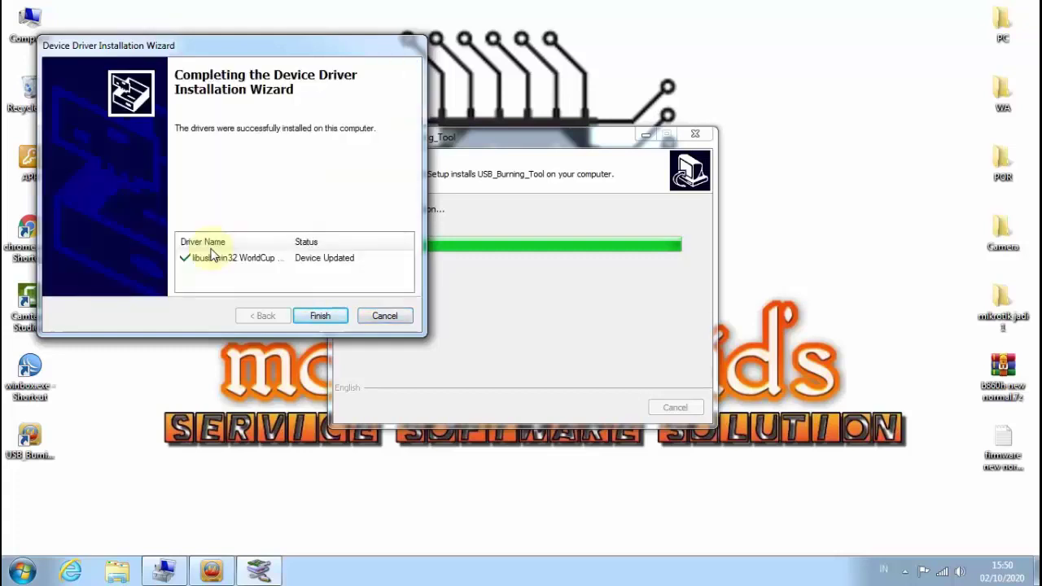
pyautogui.click(335, 316)
pyautogui.click(618, 408)
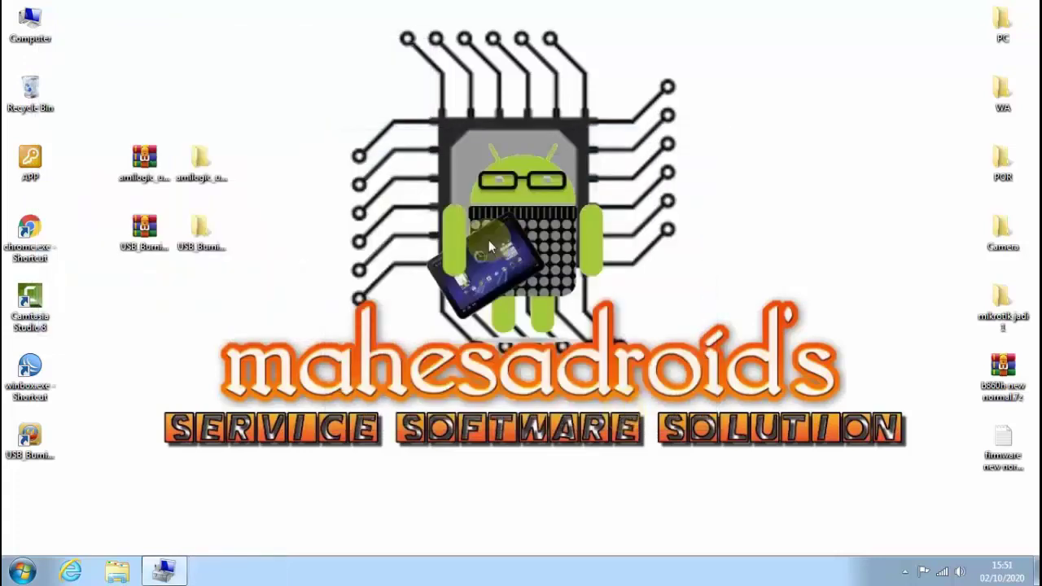
# - Launch USB_Burning_Tool from its desktop shortcut and move its window to the left edge of the desktop
pyautogui.doubleClick(37, 456)
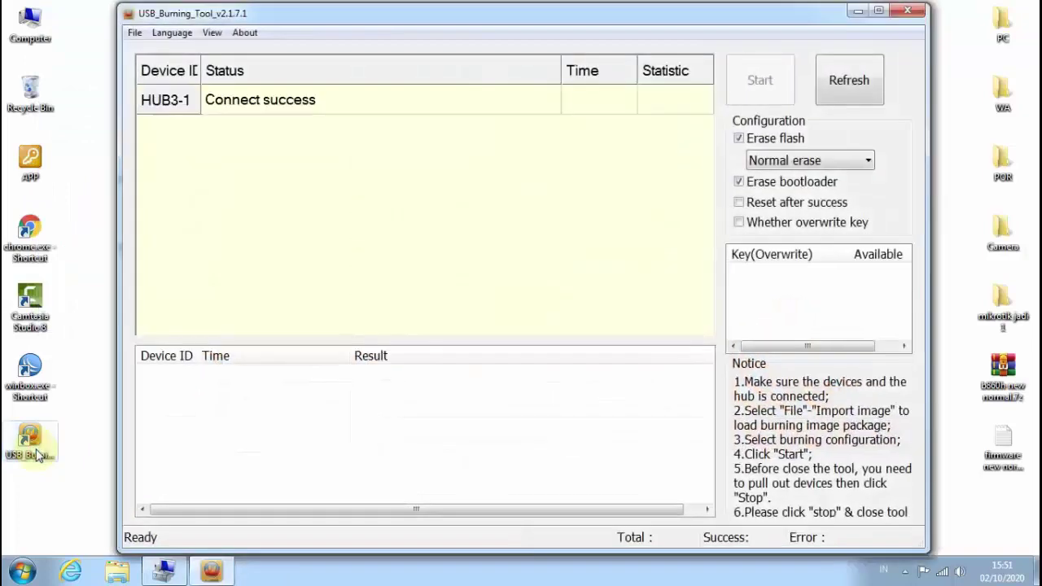
pyautogui.moveTo(303, 19); pyautogui.dragTo(197, 23)
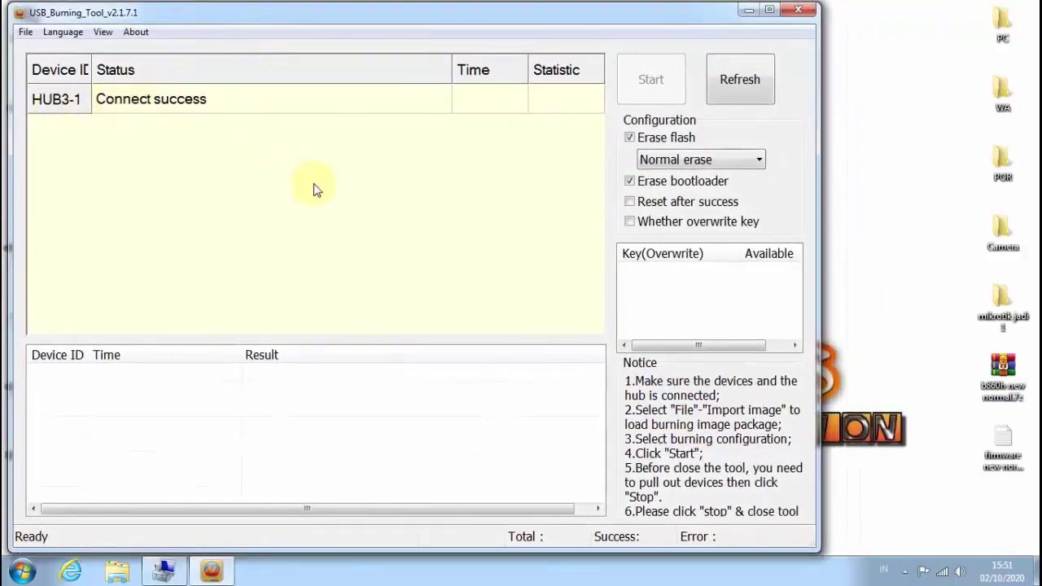